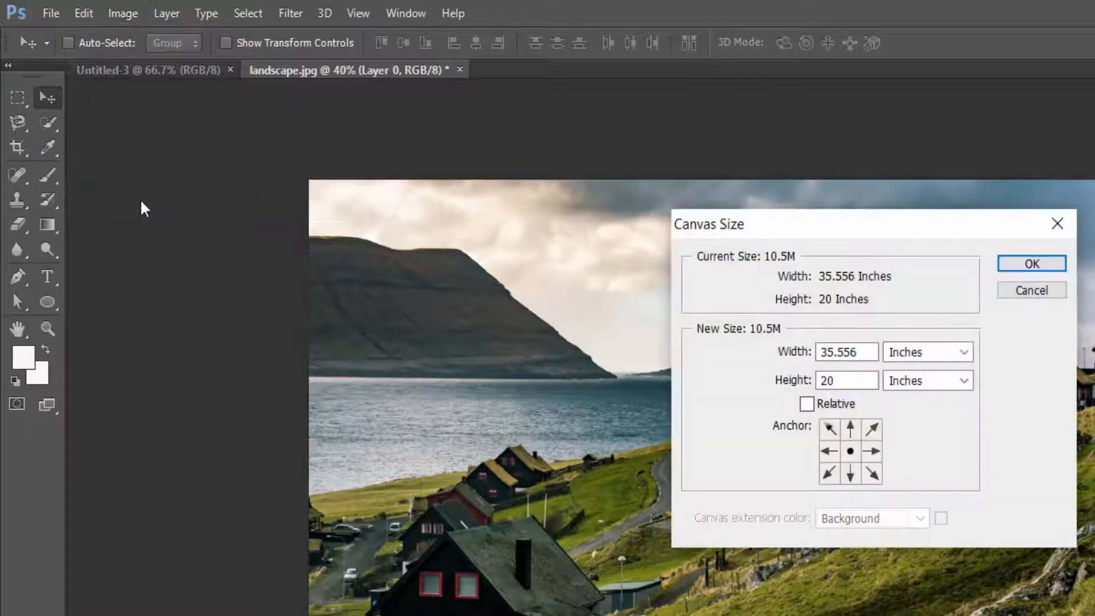
# Switch the new canvas size's units from inches to percent
pyautogui.click(853, 355)
pyautogui.click(963, 353)
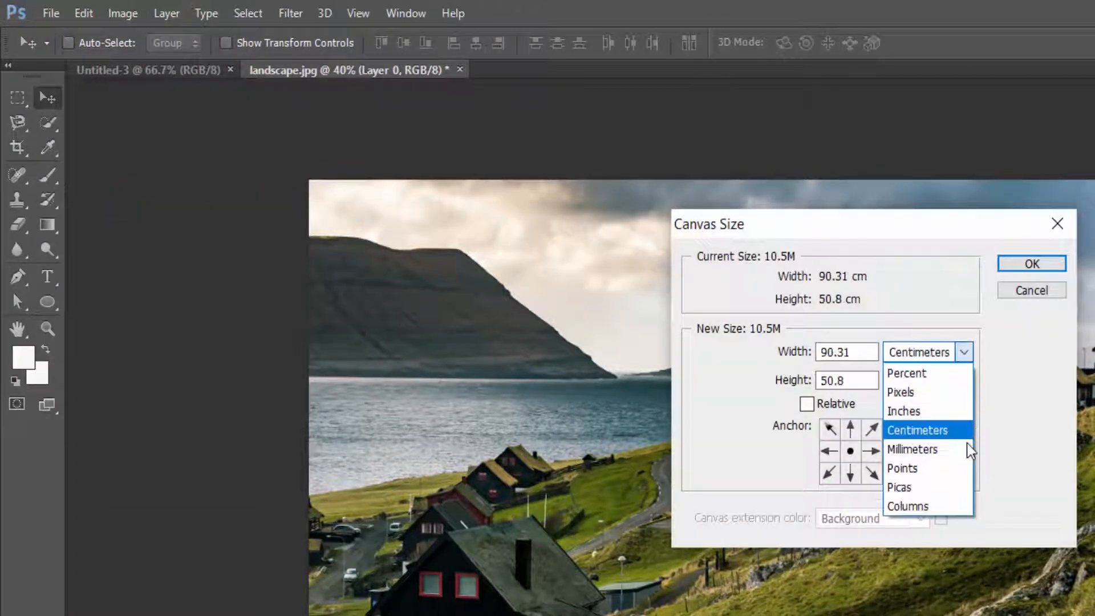
pyautogui.click(951, 372)
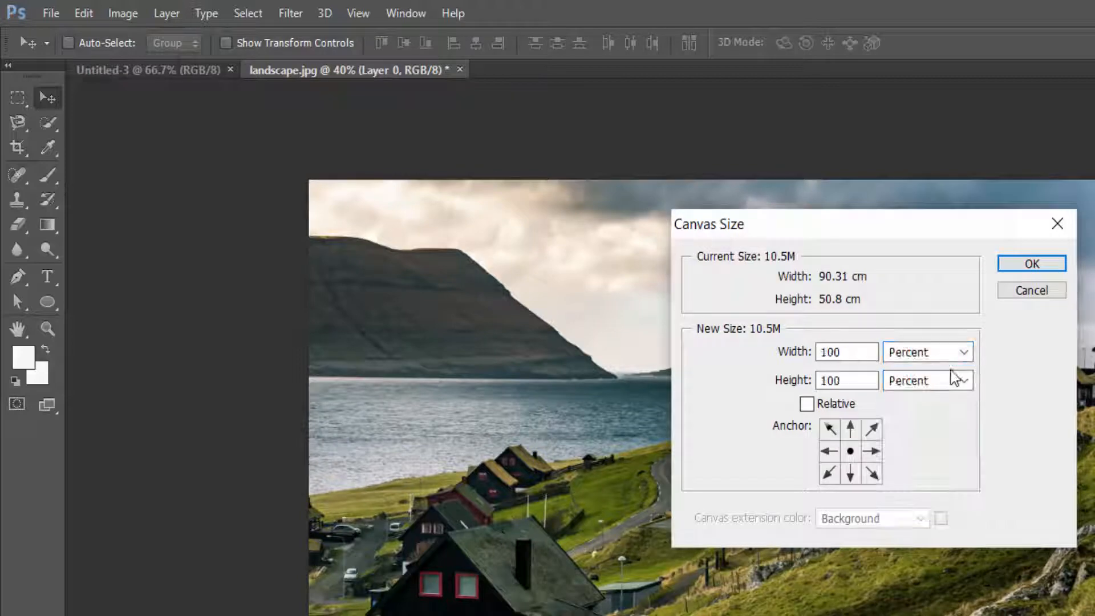
# Extend the canvas to 200 percent height with the anchor at the top centre, adding the empty space below the landscape
pyautogui.click(863, 379)
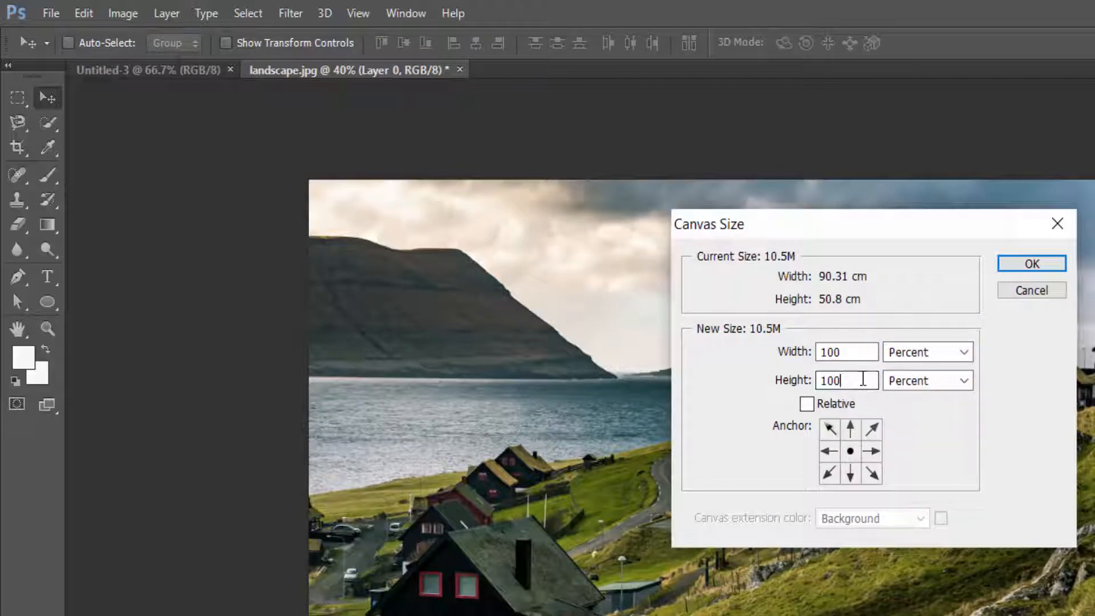
pyautogui.press('BackSpace')
pyautogui.press('BackSpace')
pyautogui.press('BackSpace')
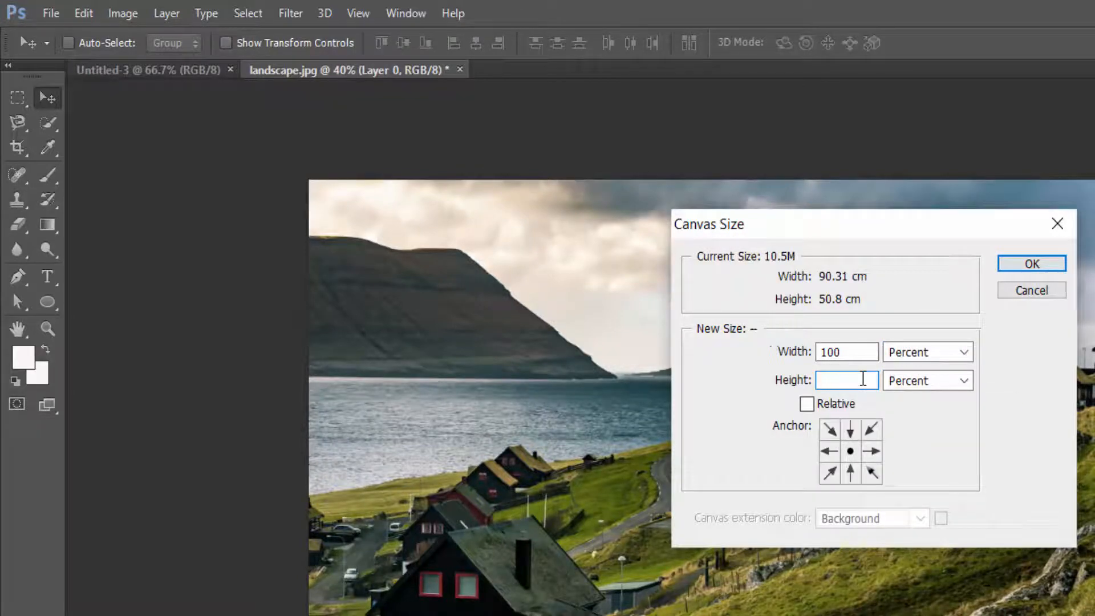
pyautogui.write('200')
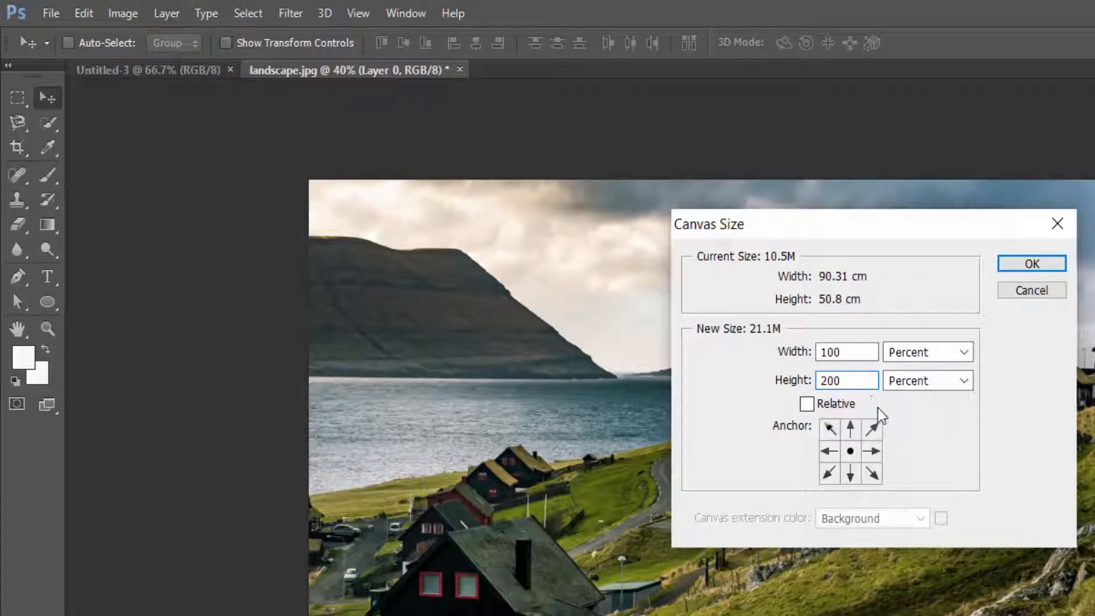
pyautogui.click(850, 432)
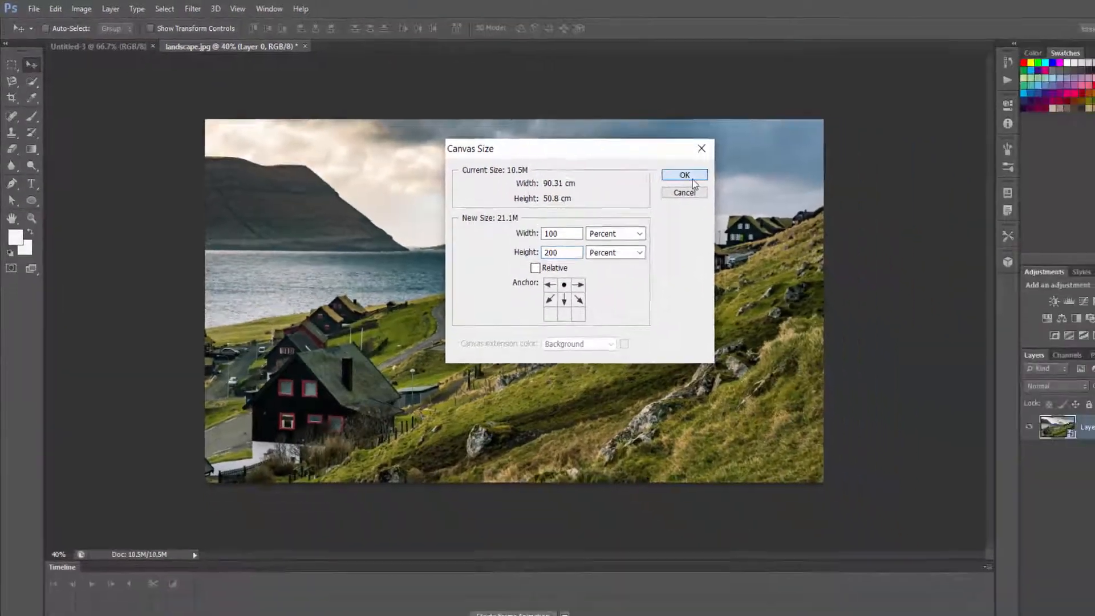
pyautogui.click(1031, 264)
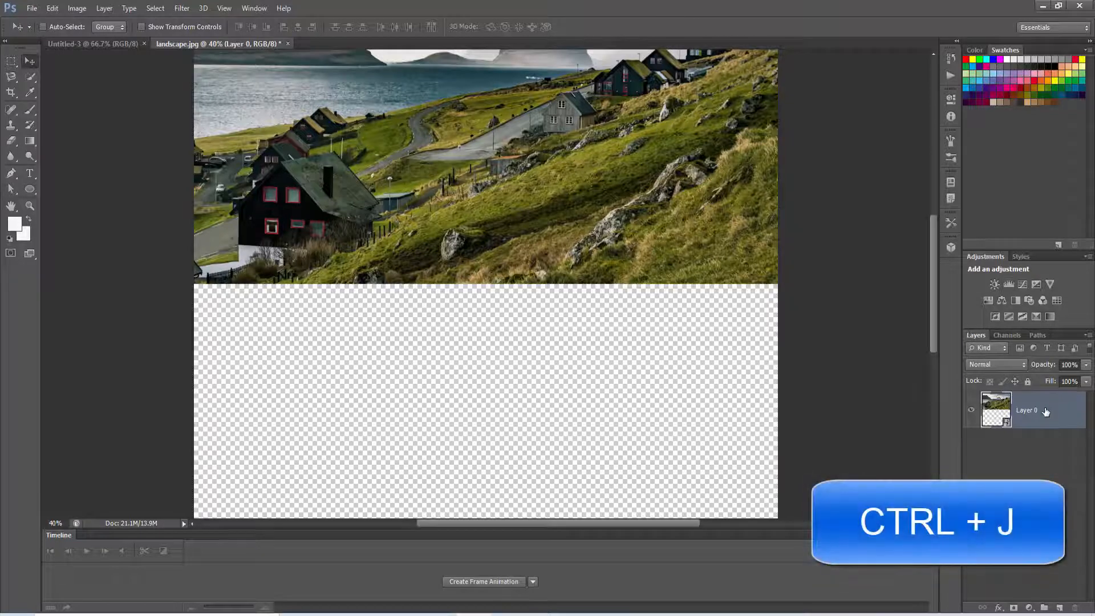
# Duplicate Layer 0 and rotate the copy by 1° with Free Transform
pyautogui.hotkey('ctrl', 'j')
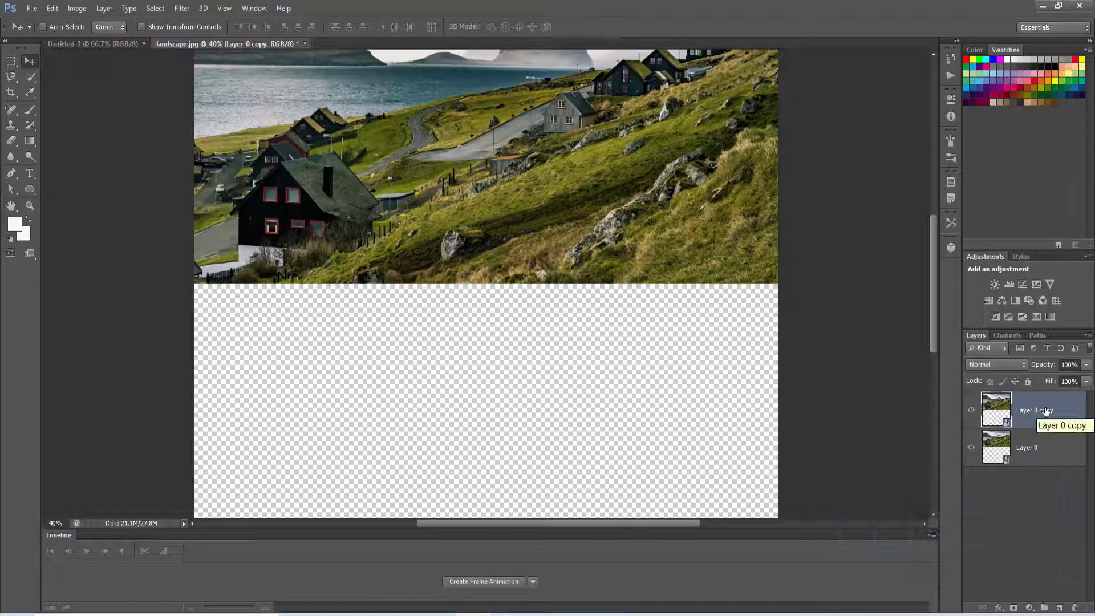
pyautogui.hotkey('ctrl', 't')
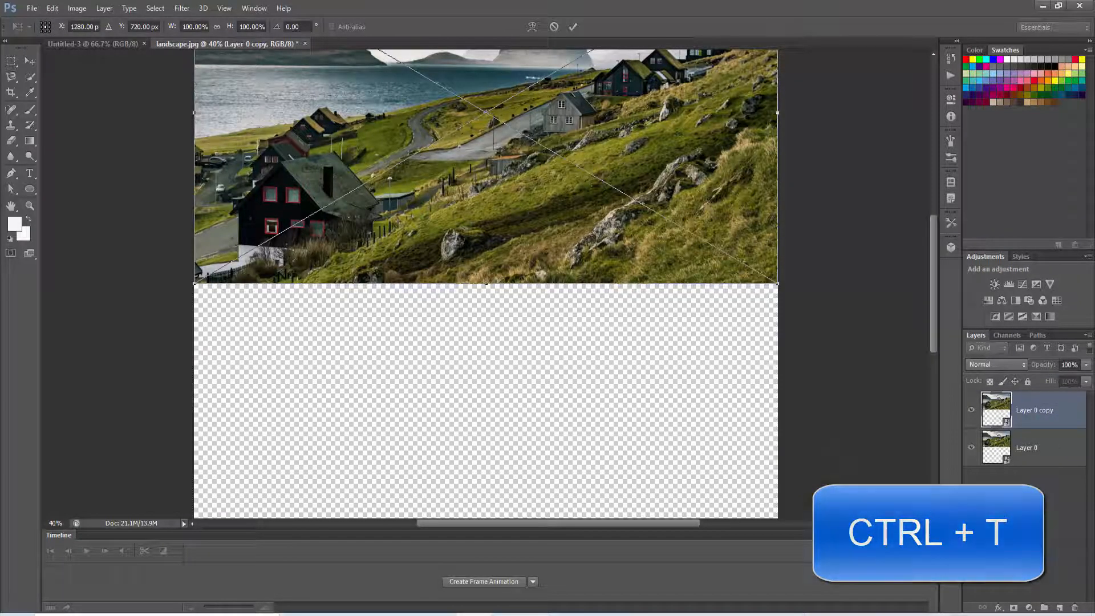
pyautogui.moveTo(836, 467); pyautogui.dragTo(767, 409)
pyautogui.press('Return')
# Flip the Layer 0 copy vertically with Free Transform by stretching its upper edge down to the canvas's lower edge
pyautogui.hotkey('ctrl', '-')
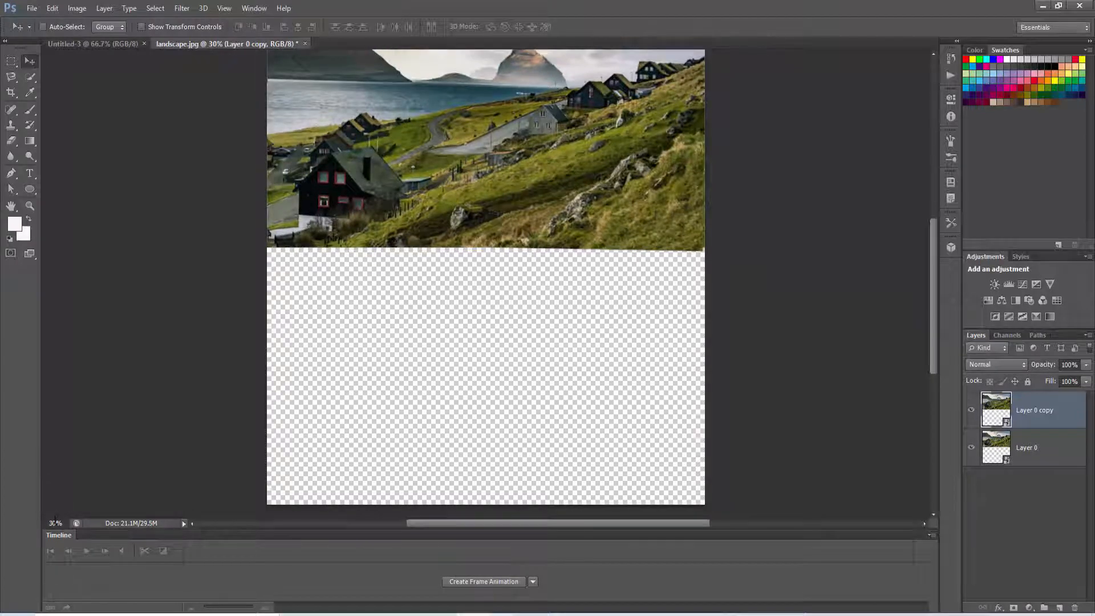
pyautogui.click(55, 523)
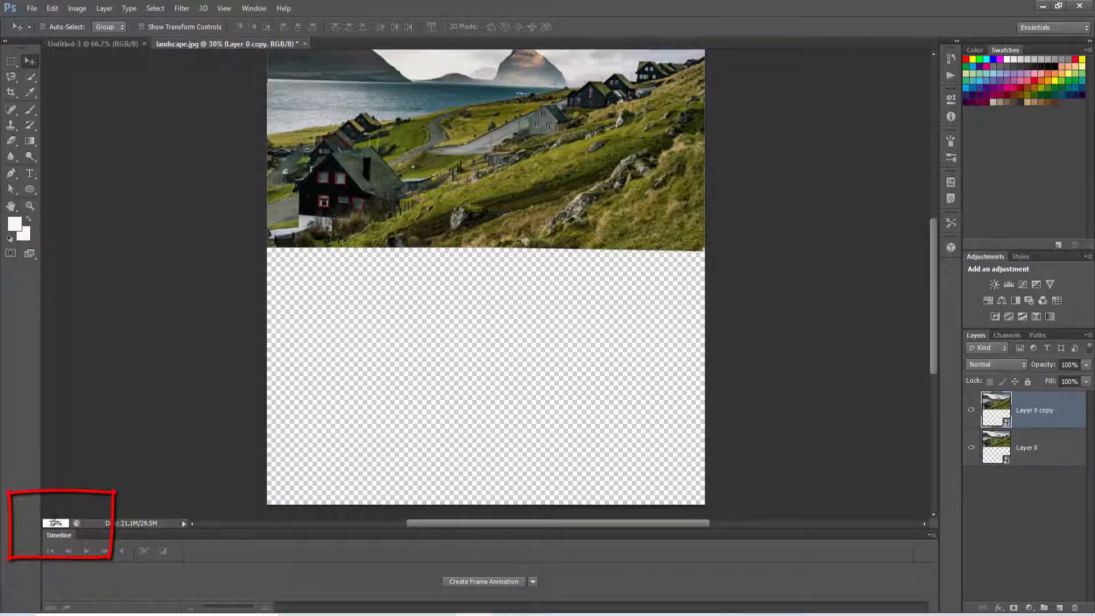
pyautogui.press('BackSpace')
pyautogui.write('25')
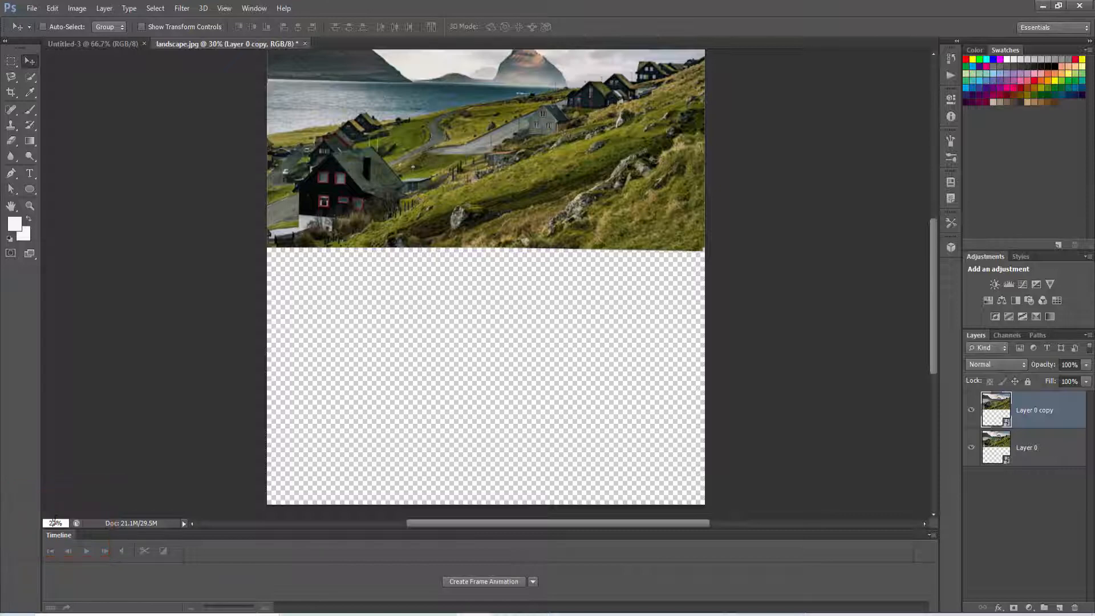
pyautogui.press('Return')
pyautogui.hotkey('ctrl', 't')
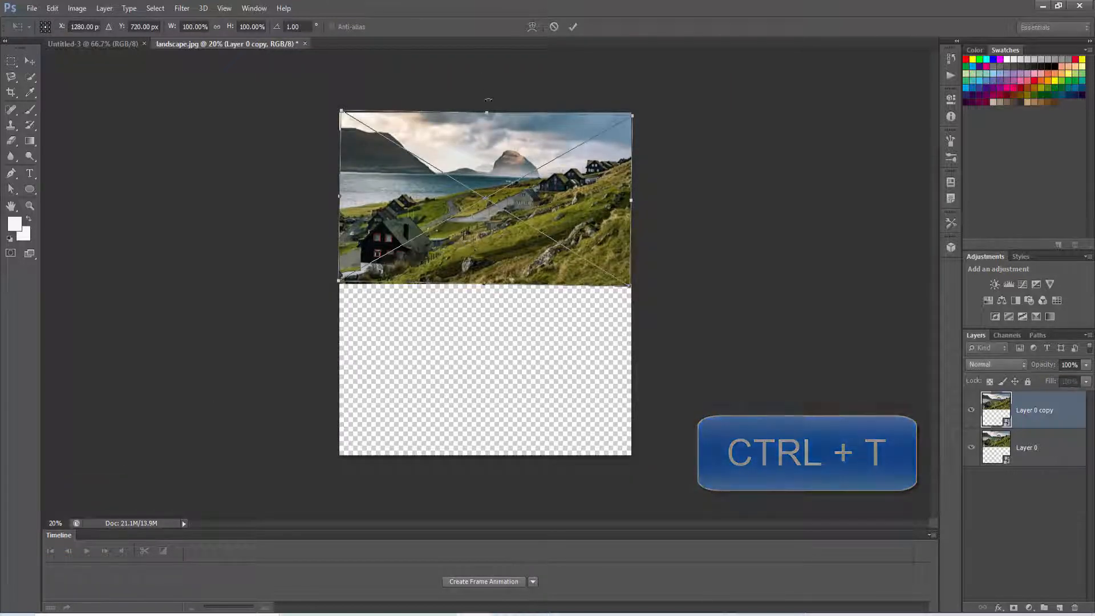
pyautogui.moveTo(487, 113); pyautogui.dragTo(486, 116)
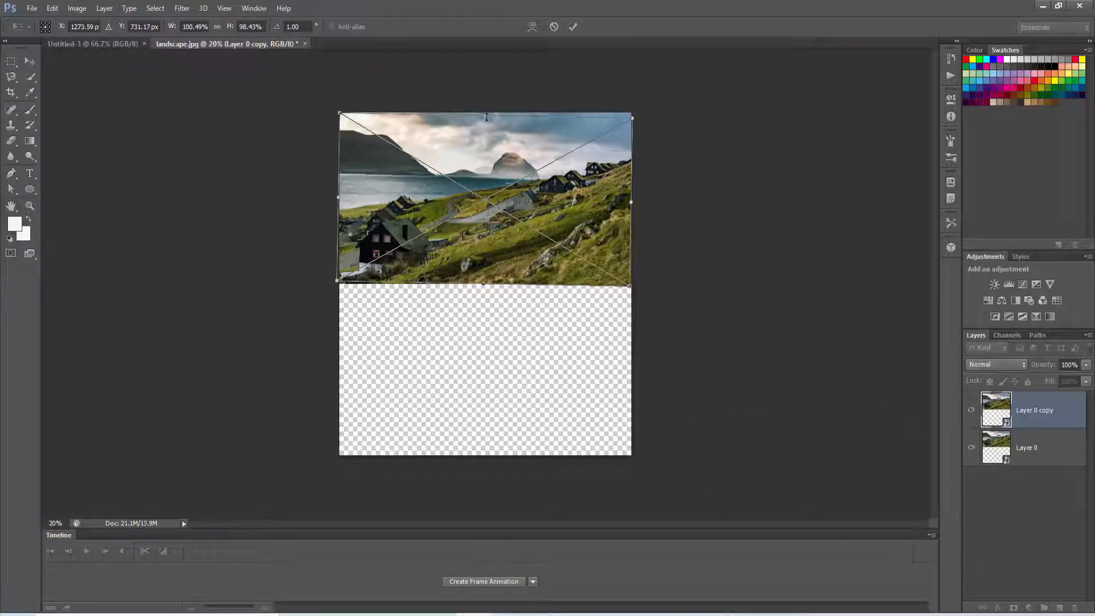
pyautogui.moveTo(486, 116); pyautogui.dragTo(507, 459)
# Straighten and widen the flipped copy to fill the canvas's lower half, and move its layer beneath Layer 0
pyautogui.moveTo(629, 371); pyautogui.dragTo(628, 370)
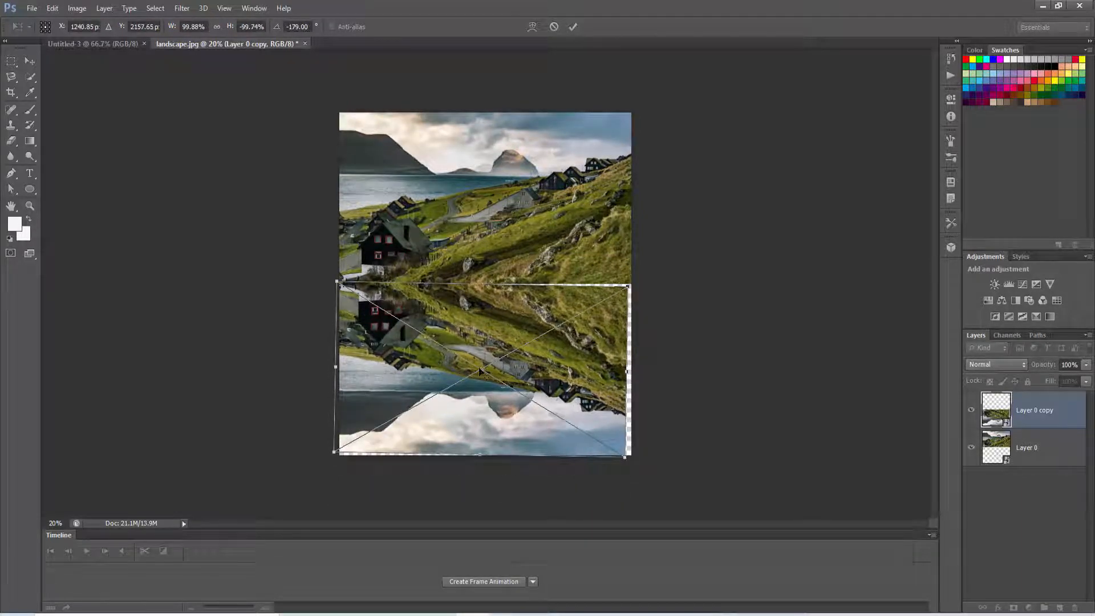
pyautogui.moveTo(628, 465); pyautogui.dragTo(630, 458)
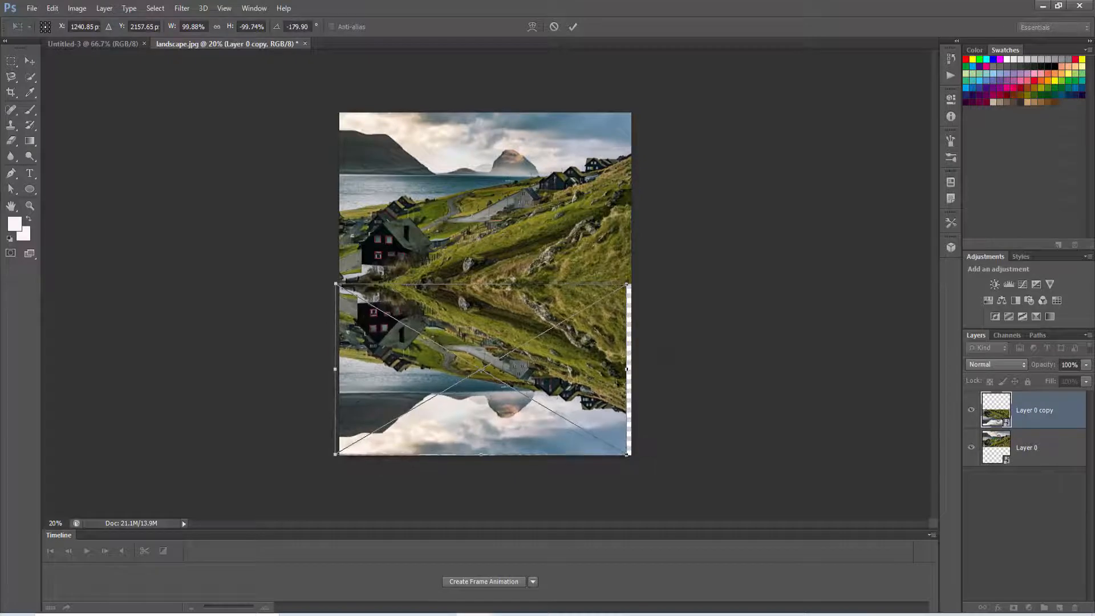
pyautogui.moveTo(627, 368); pyautogui.dragTo(630, 369)
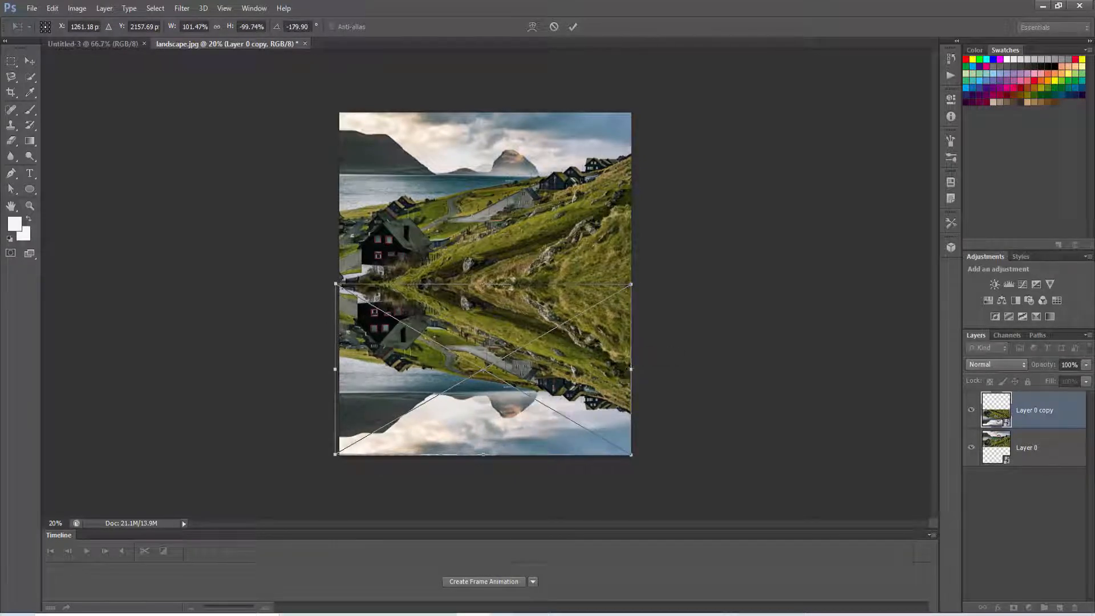
pyautogui.click(572, 28)
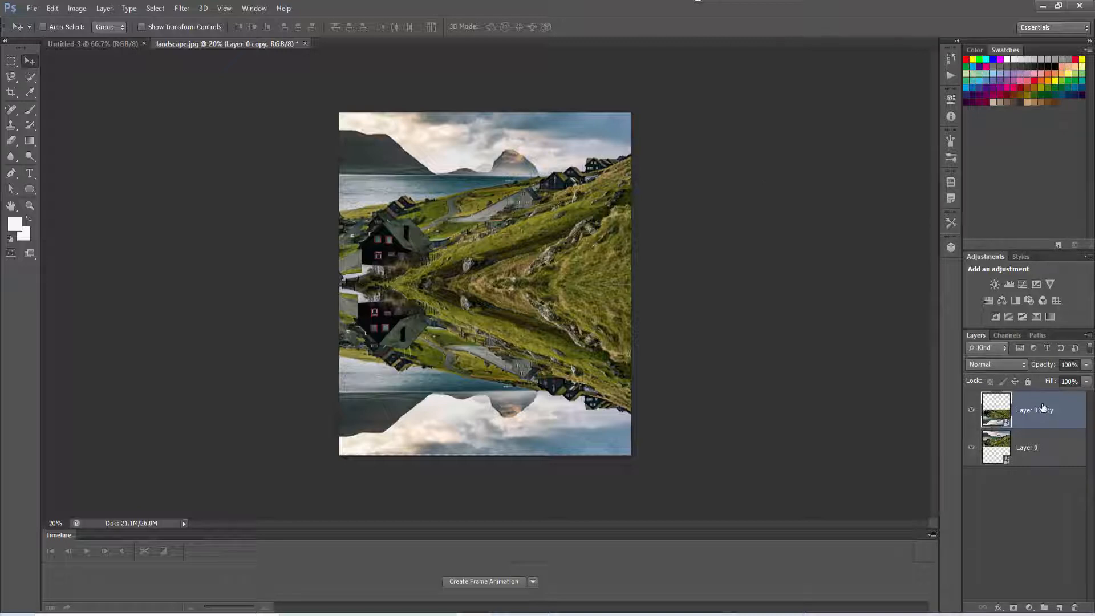
pyautogui.moveTo(1048, 415); pyautogui.dragTo(1048, 474)
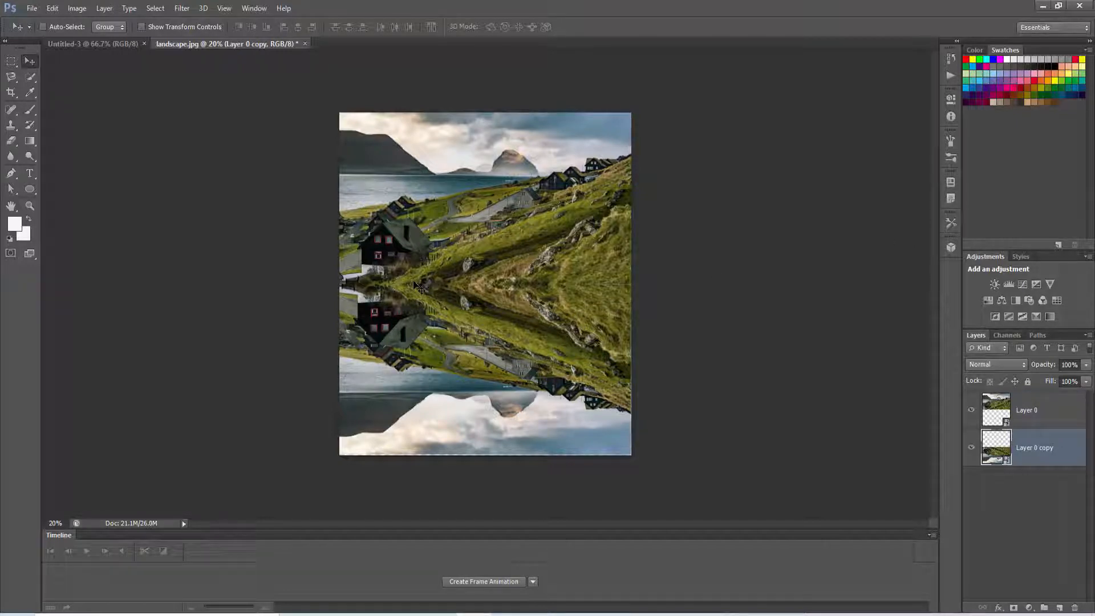
# Apply a Motion Blur to the flipped copy with an angle of 90° and a distance of 30 pixels
pyautogui.click(188, 7)
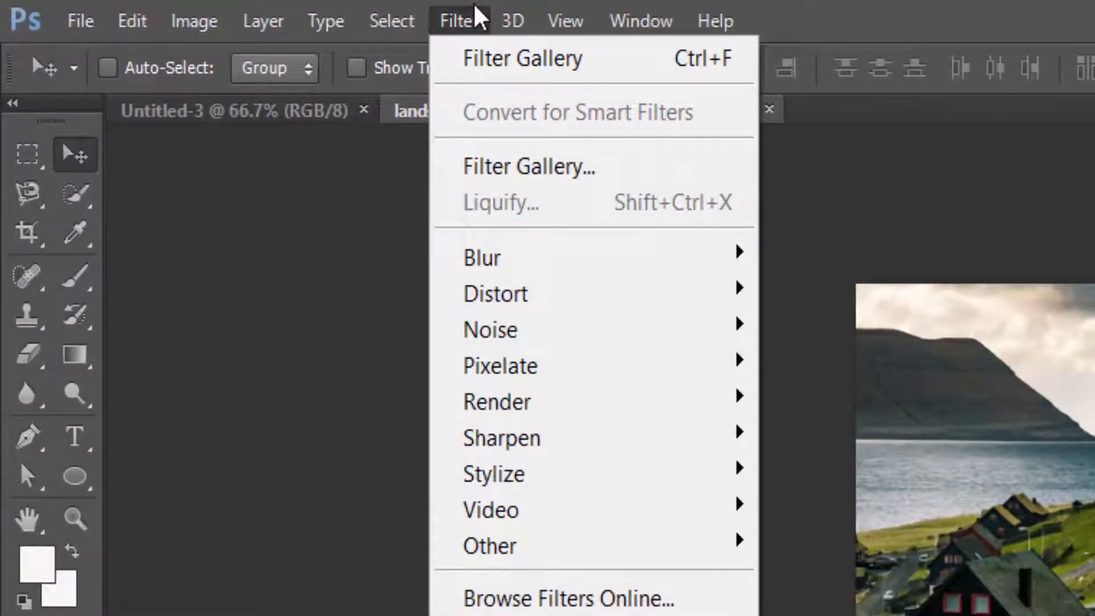
pyautogui.moveTo(253, 105)
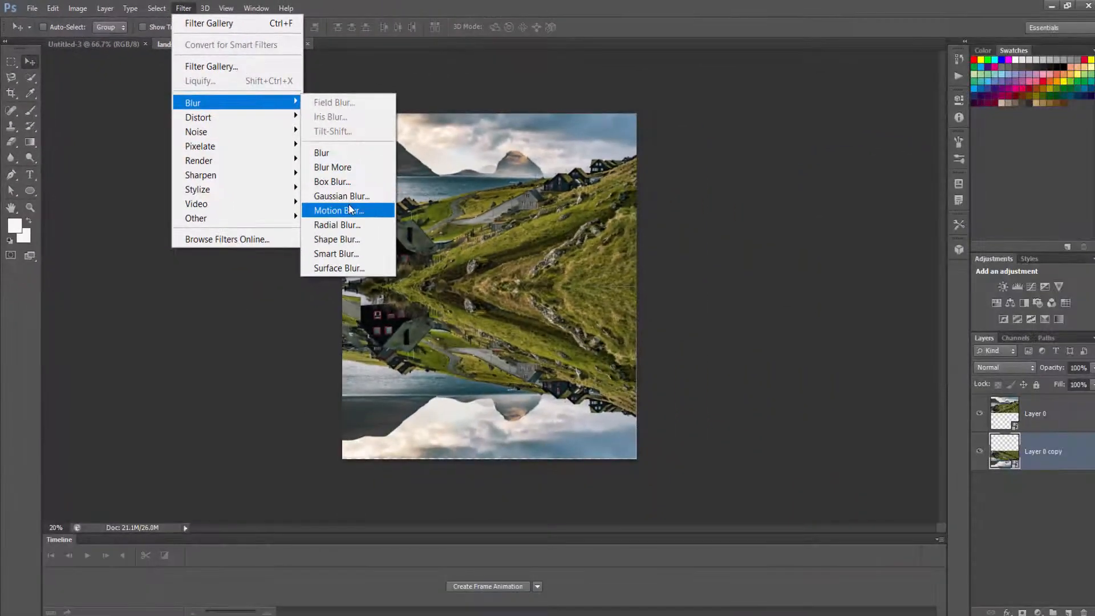
pyautogui.click(349, 209)
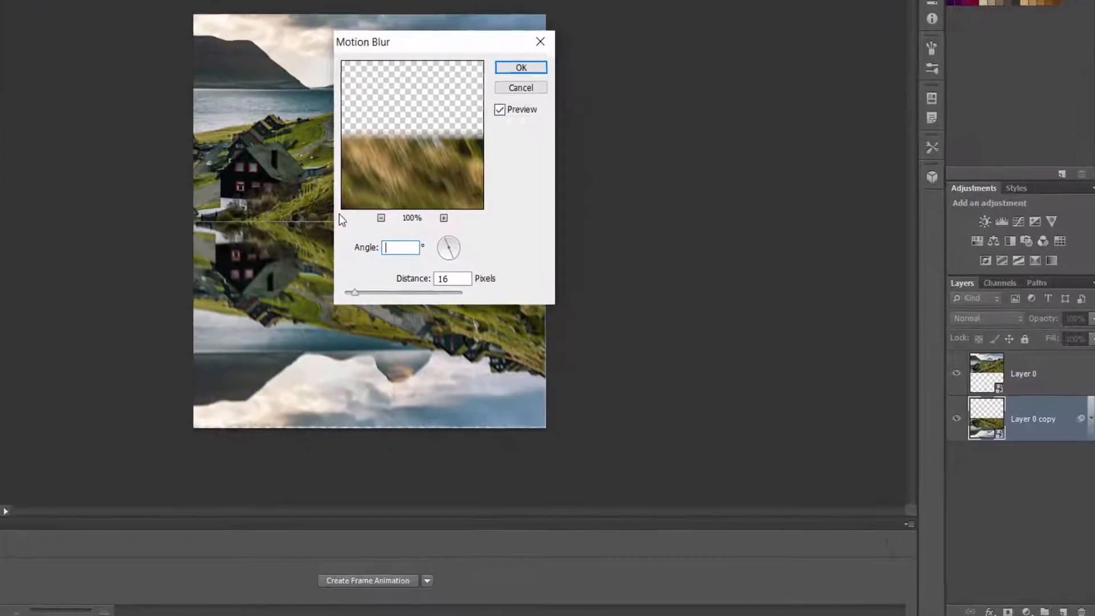
pyautogui.write('90')
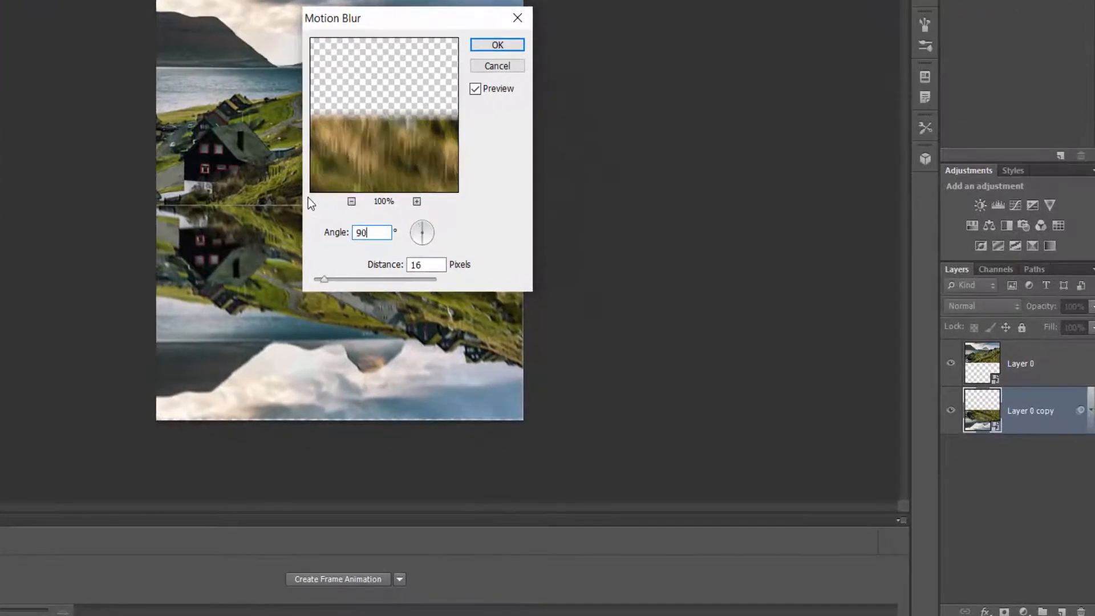
pyautogui.click(442, 265)
pyautogui.press('BackSpace')
pyautogui.press('BackSpace')
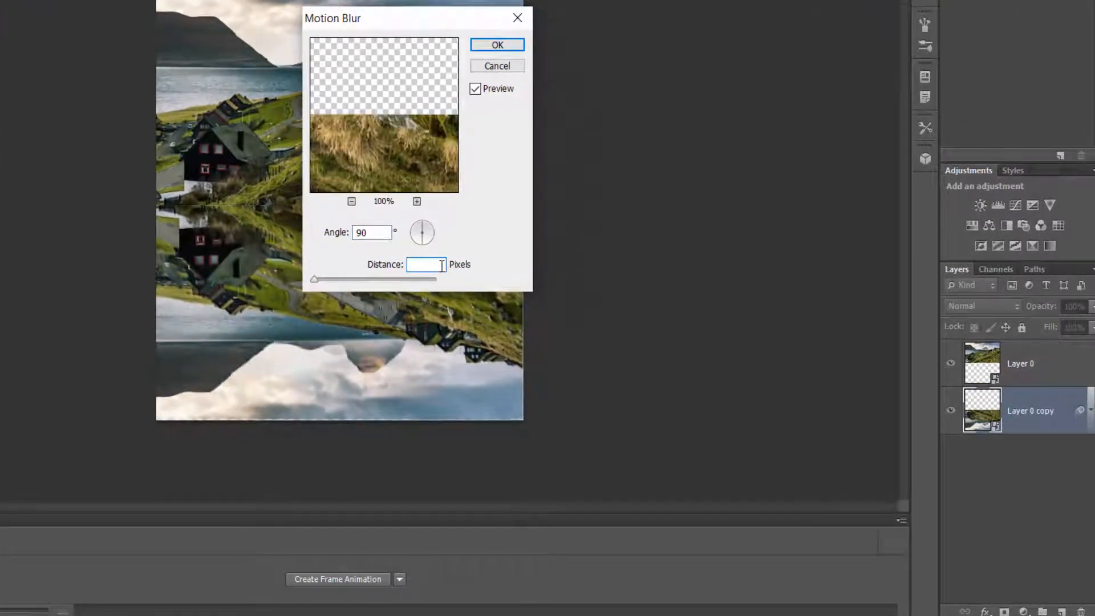
pyautogui.write('30')
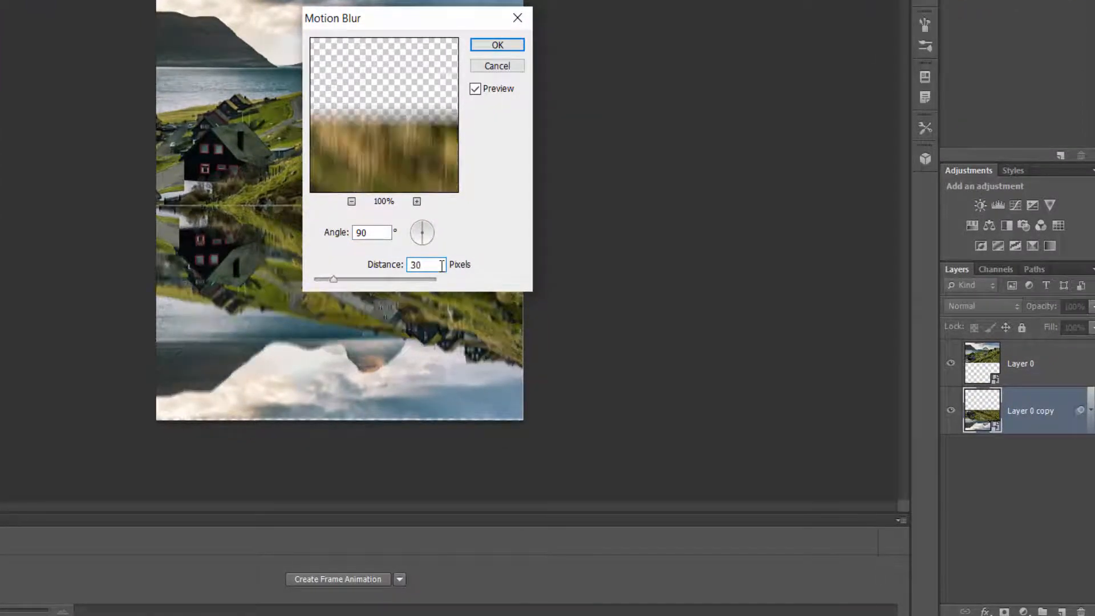
pyautogui.click(494, 48)
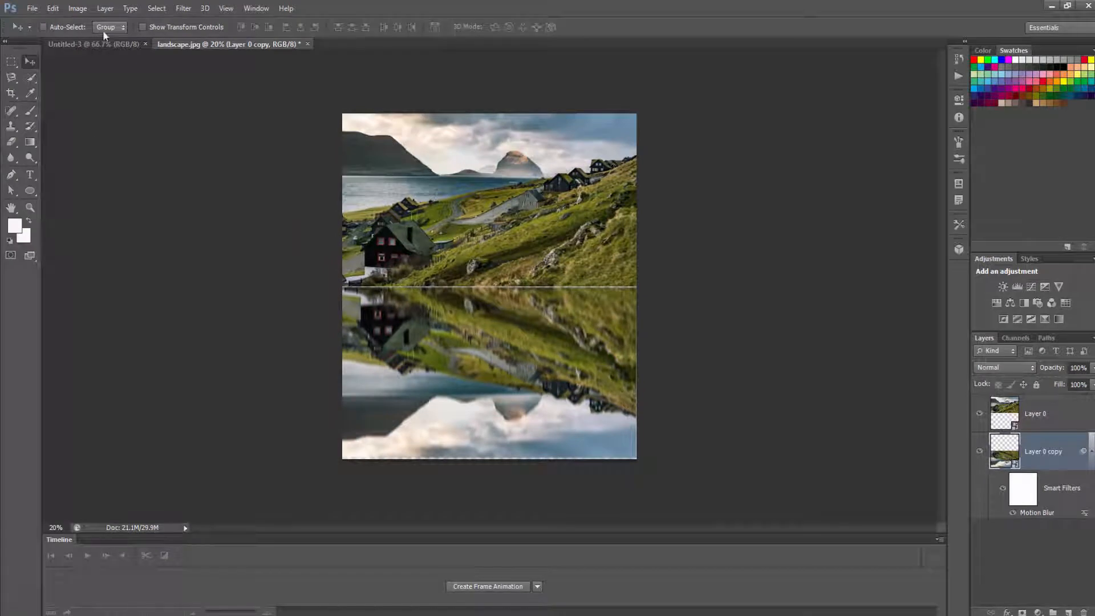
# Start a Wave distortion on the blurred reflection layer and set the number of generators to 100
pyautogui.click(183, 8)
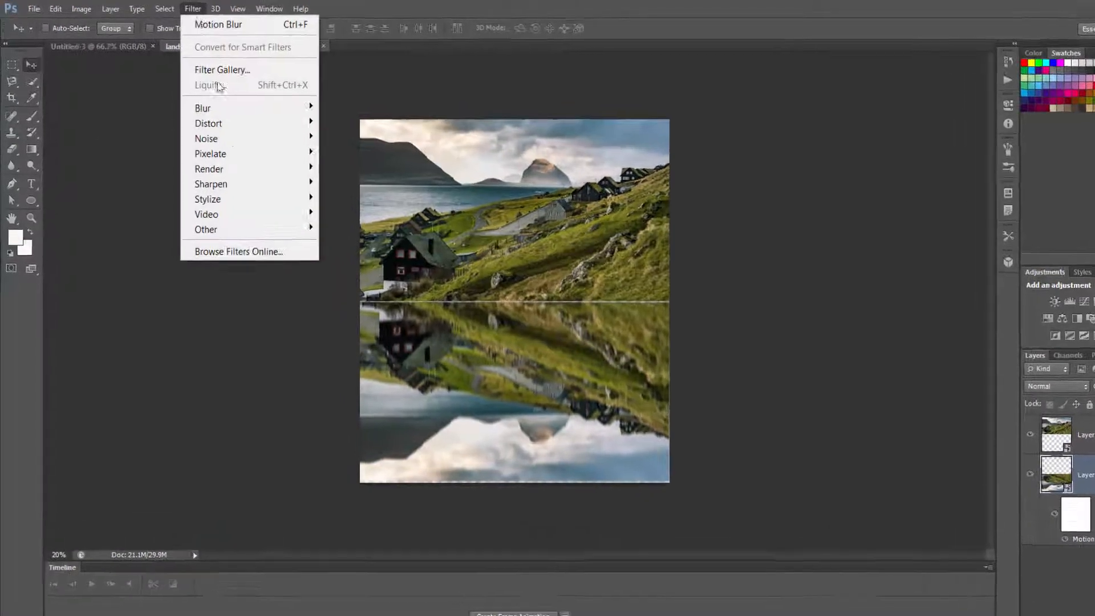
pyautogui.moveTo(216, 136)
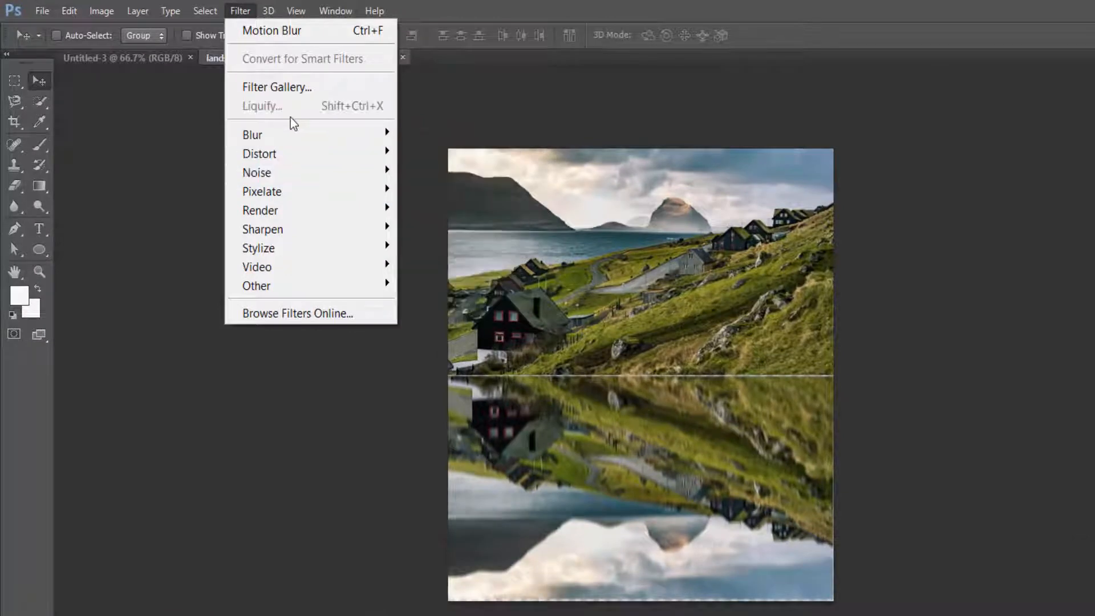
pyautogui.moveTo(378, 153)
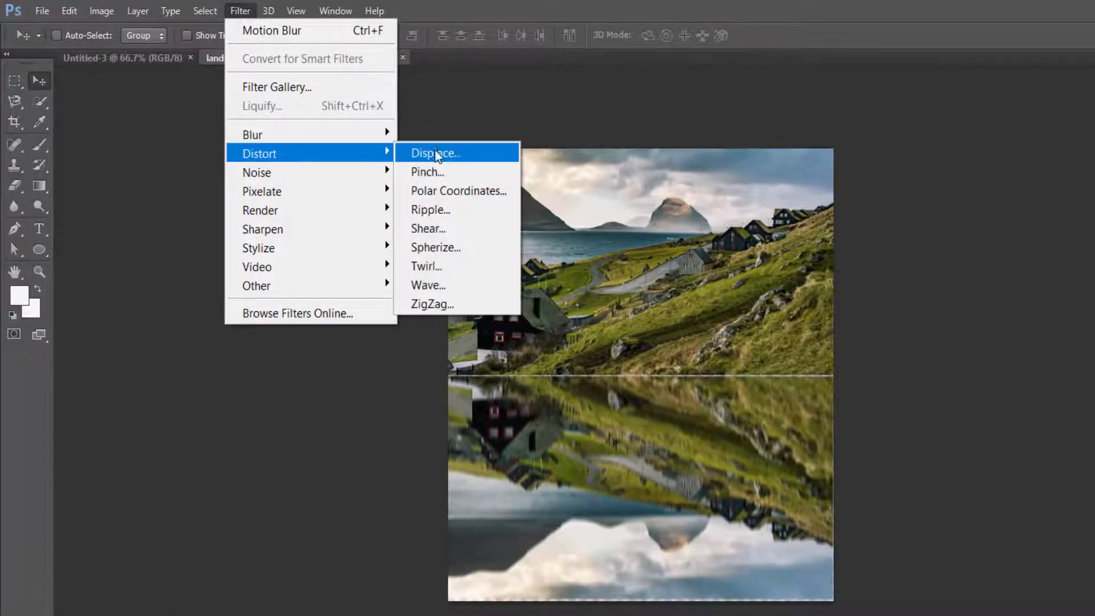
pyautogui.click(442, 285)
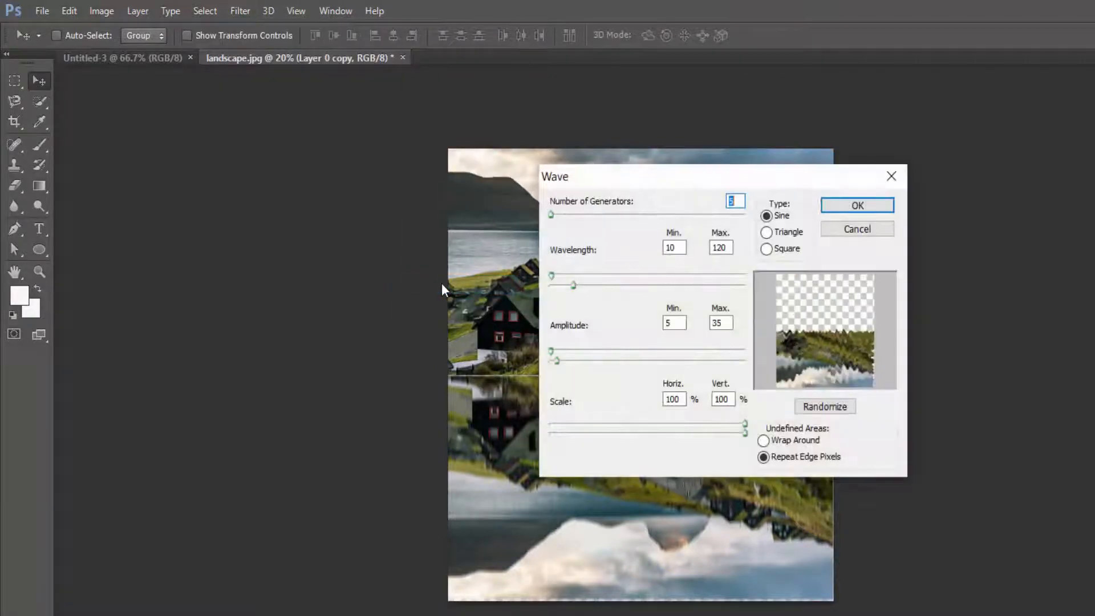
pyautogui.write('100')
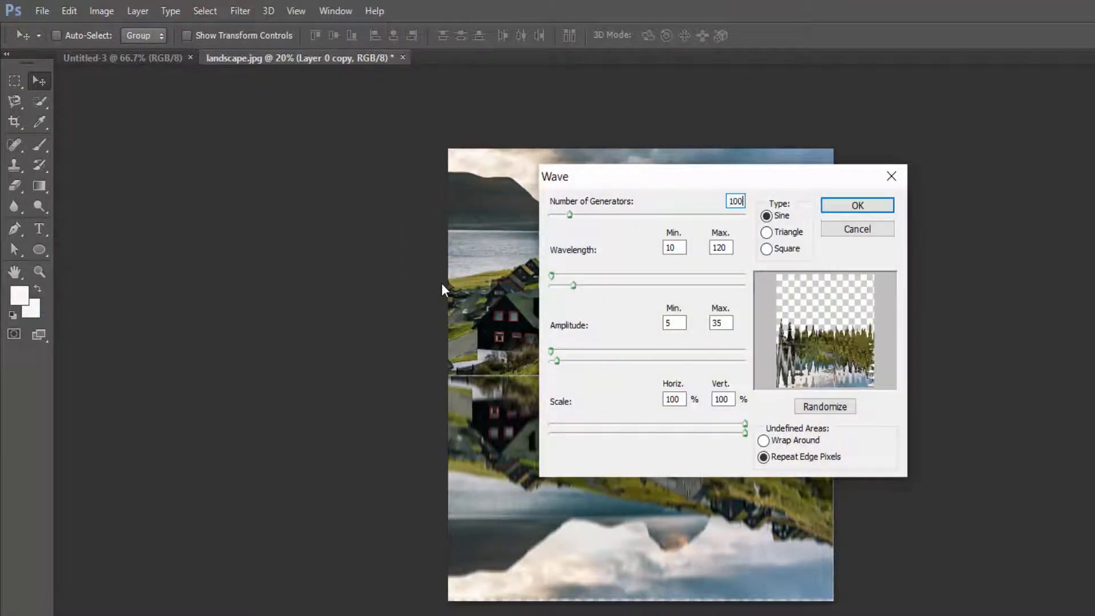
# Set the Wave filter's wavelength to a minimum of 1 and a maximum of 17
pyautogui.click(681, 247)
pyautogui.click(678, 248)
pyautogui.press('BackSpace')
pyautogui.click(731, 247)
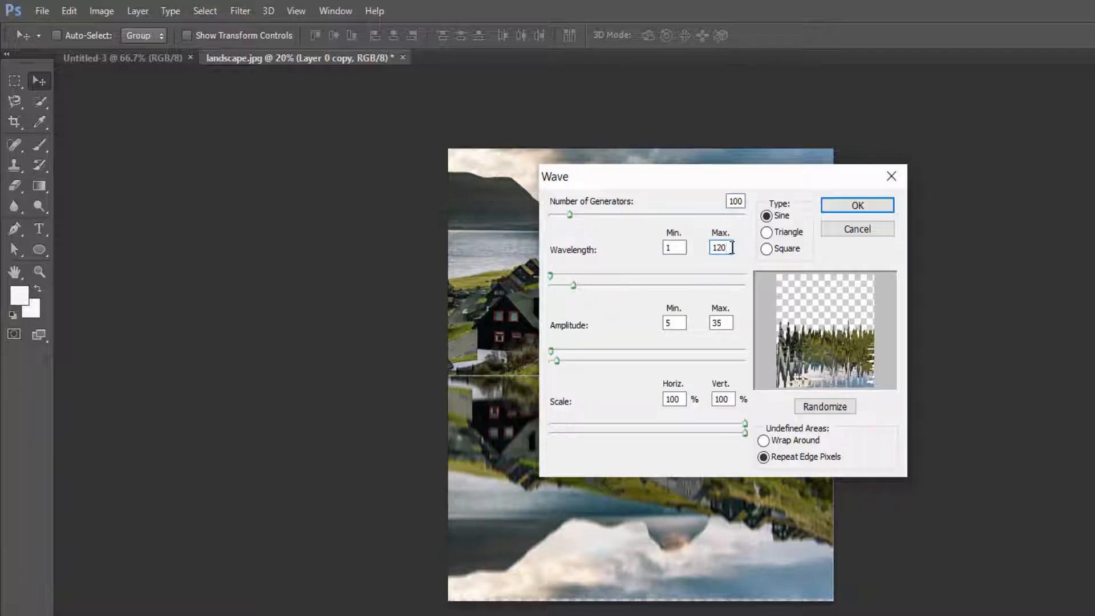
pyautogui.press('BackSpace')
pyautogui.press('BackSpace')
pyautogui.press('BackSpace')
# Set the Wave filter's amplitude to a minimum of 1 and a maximum of 20
pyautogui.click(687, 349)
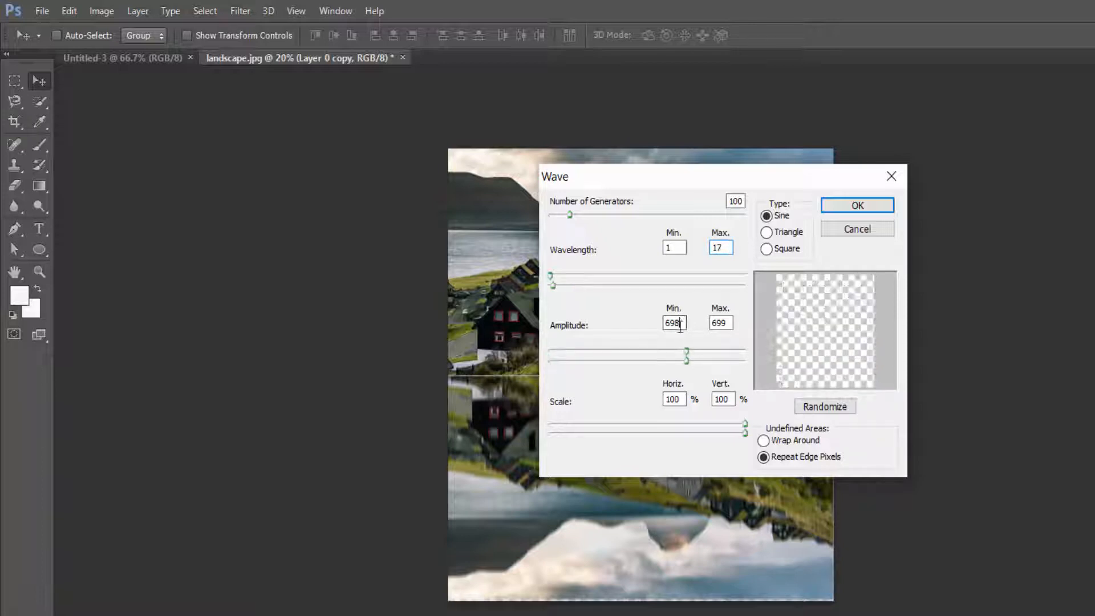
pyautogui.click(679, 323)
pyautogui.press('BackSpace')
pyautogui.press('BackSpace')
pyautogui.press('BackSpace')
pyautogui.click(732, 323)
pyautogui.press('BackSpace')
pyautogui.press('BackSpace')
pyautogui.press('BackSpace')
pyautogui.write('20')
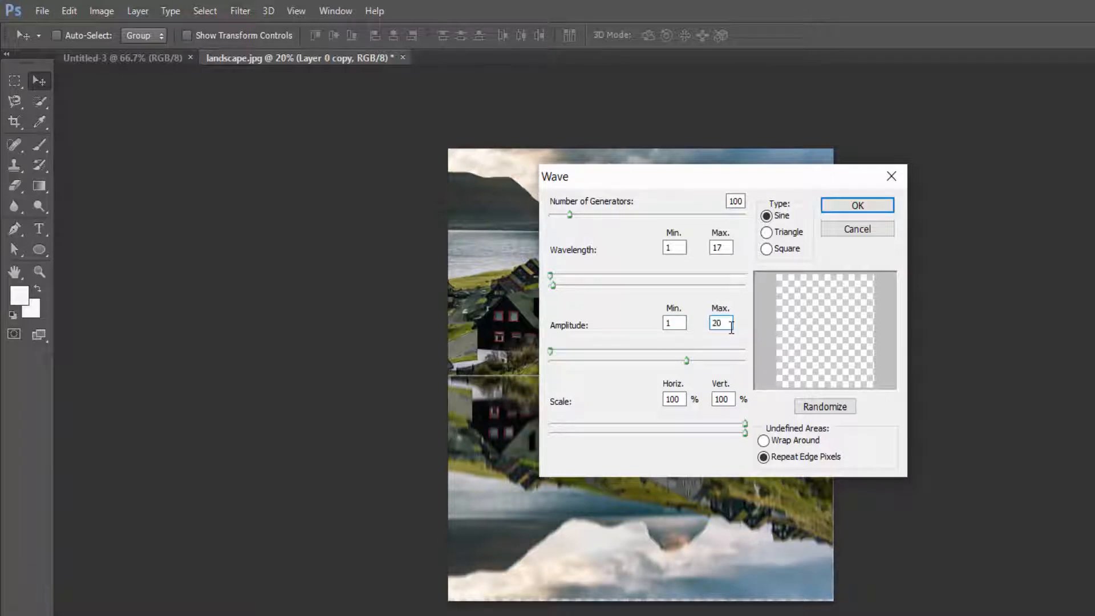
# Set the Wave filter's vertical scale to 1 %
pyautogui.click(732, 399)
pyautogui.press('BackSpace')
pyautogui.press('BackSpace')
pyautogui.press('BackSpace')
pyautogui.write('1')
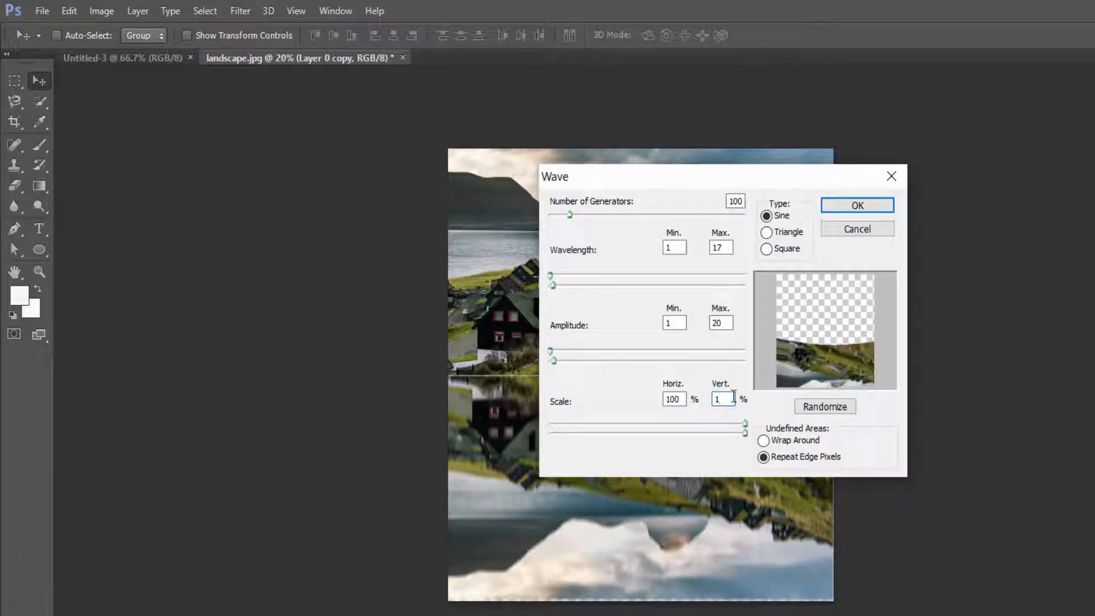
# Apply the configured Wave distortion to the reflection layer and repeat the same filter once more
pyautogui.press('Return')
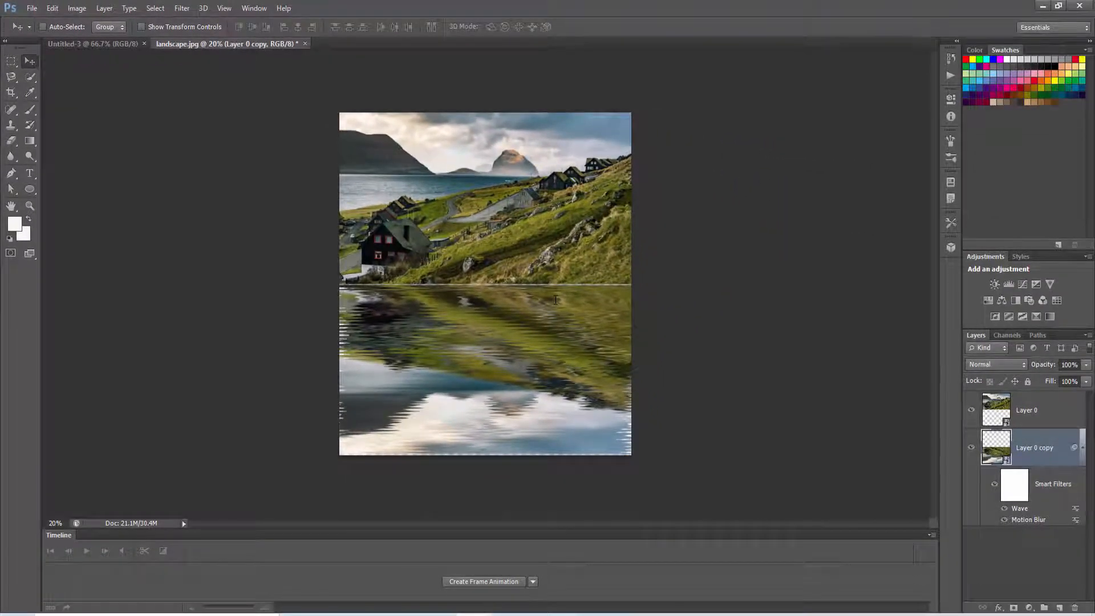
pyautogui.hotkey('ctrl', 'f')
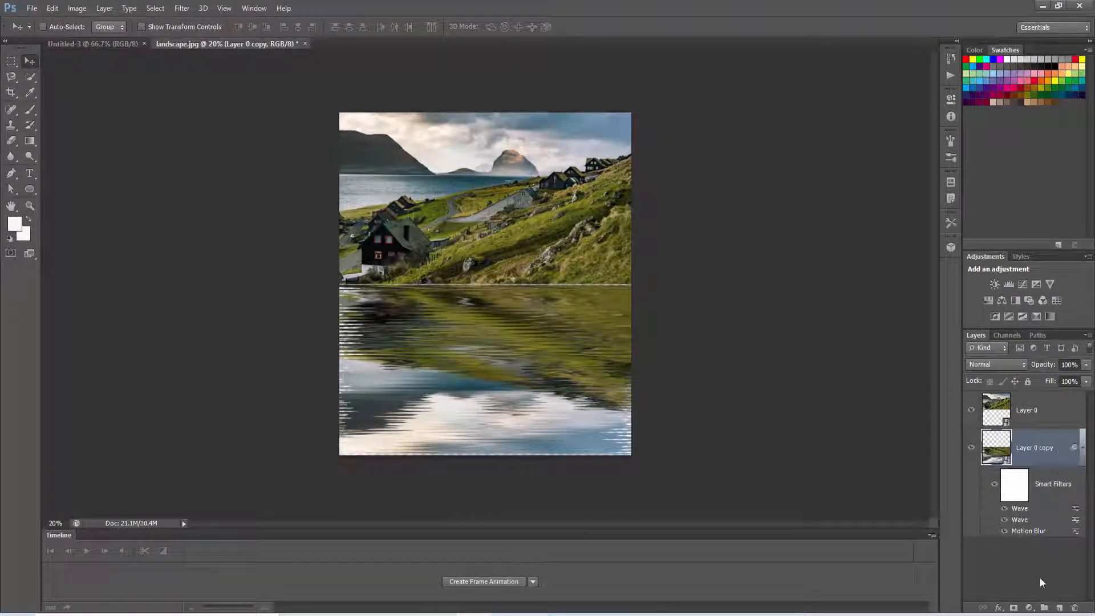
# Add a Color Balance adjustment above the reflection layer and set the midtones' Yellow–Blue value to 60
pyautogui.click(1029, 608)
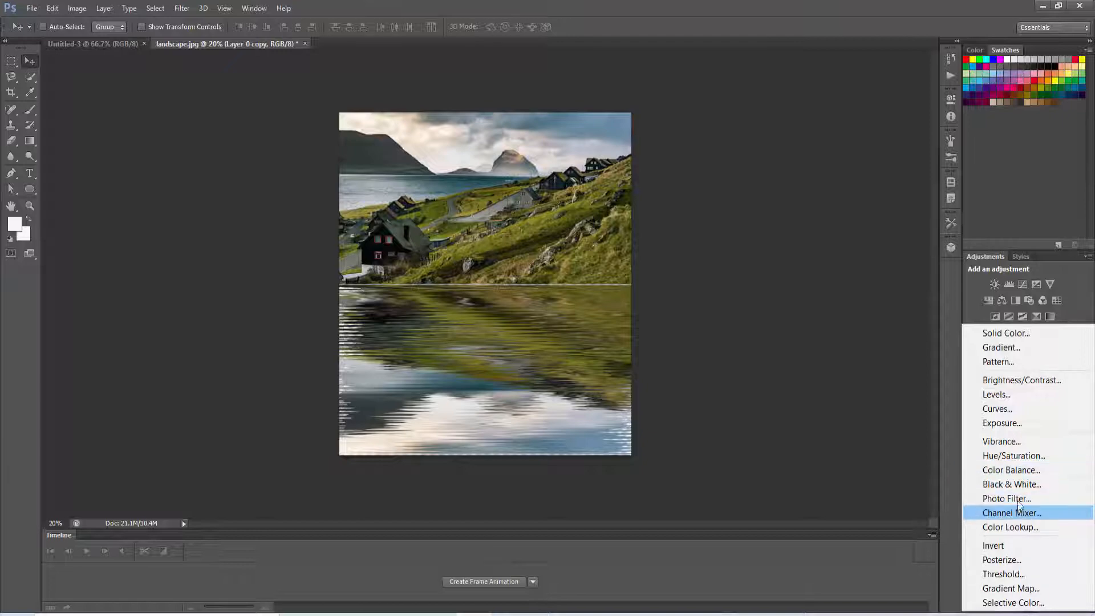
pyautogui.click(1013, 470)
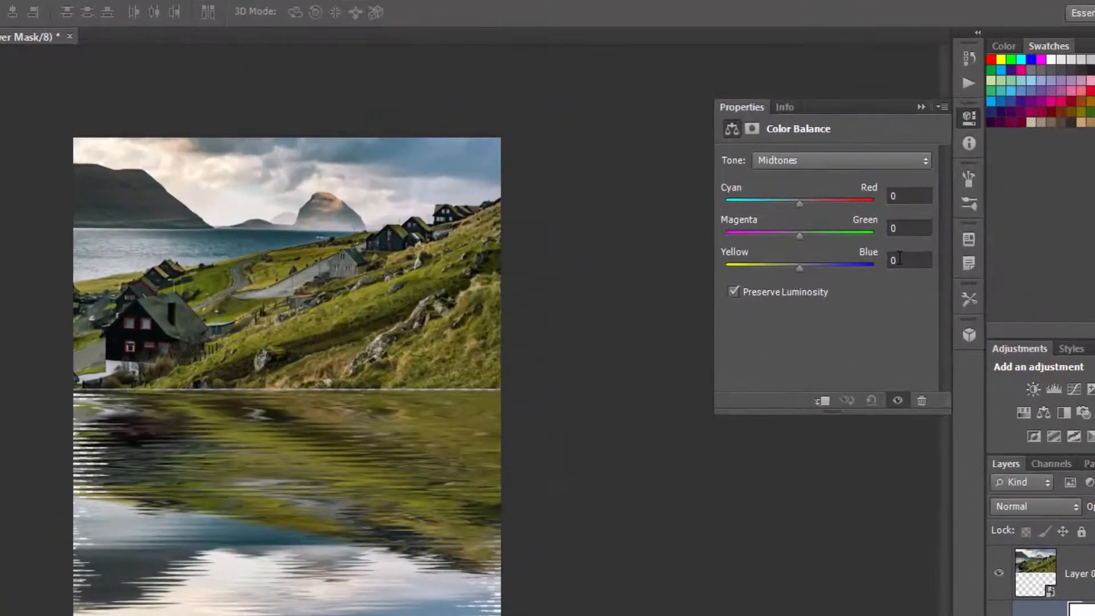
pyautogui.click(904, 196)
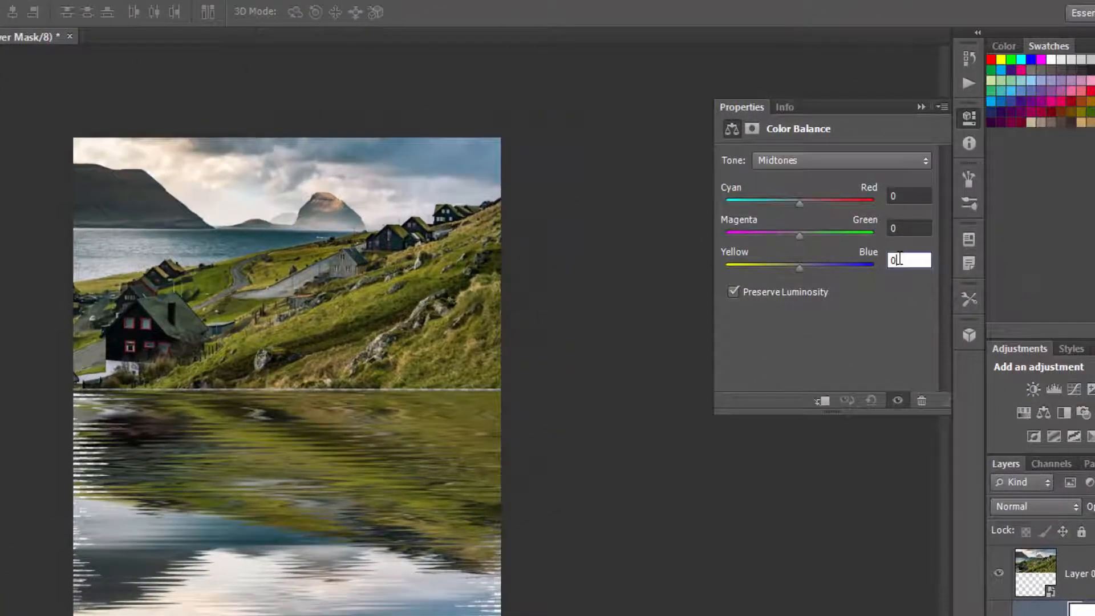
pyautogui.press('BackSpace')
pyautogui.write('60')
pyautogui.press('Return')
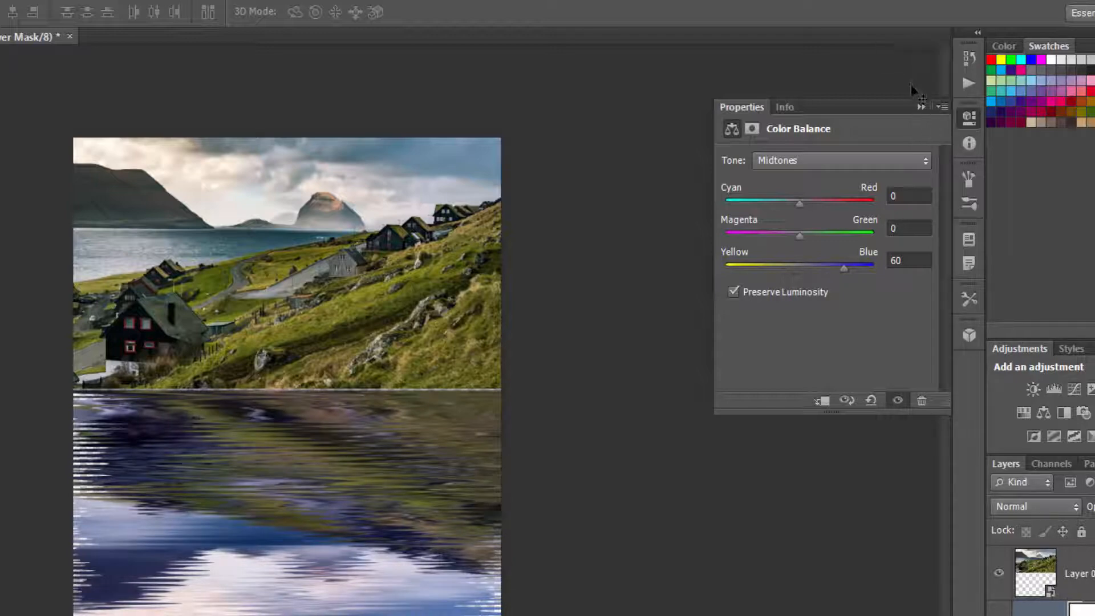
pyautogui.click(921, 107)
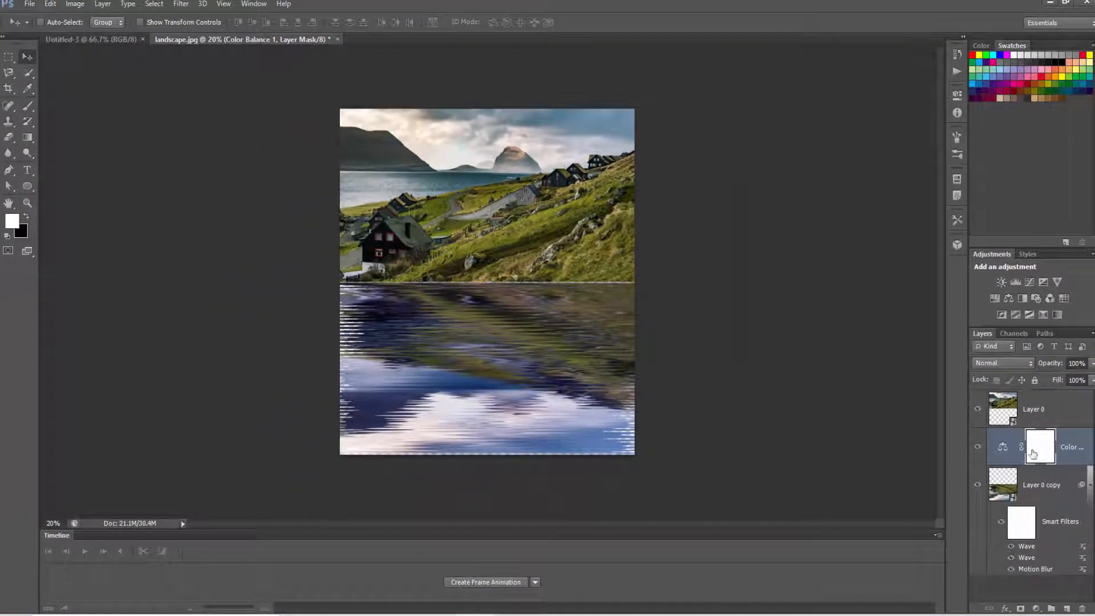
# Group the Color Balance adjustment with the reflection layer and place a new empty layer beneath the group
pyautogui.keyDown('ctrl'); pyautogui.click(1036, 498); pyautogui.keyUp('ctrl')
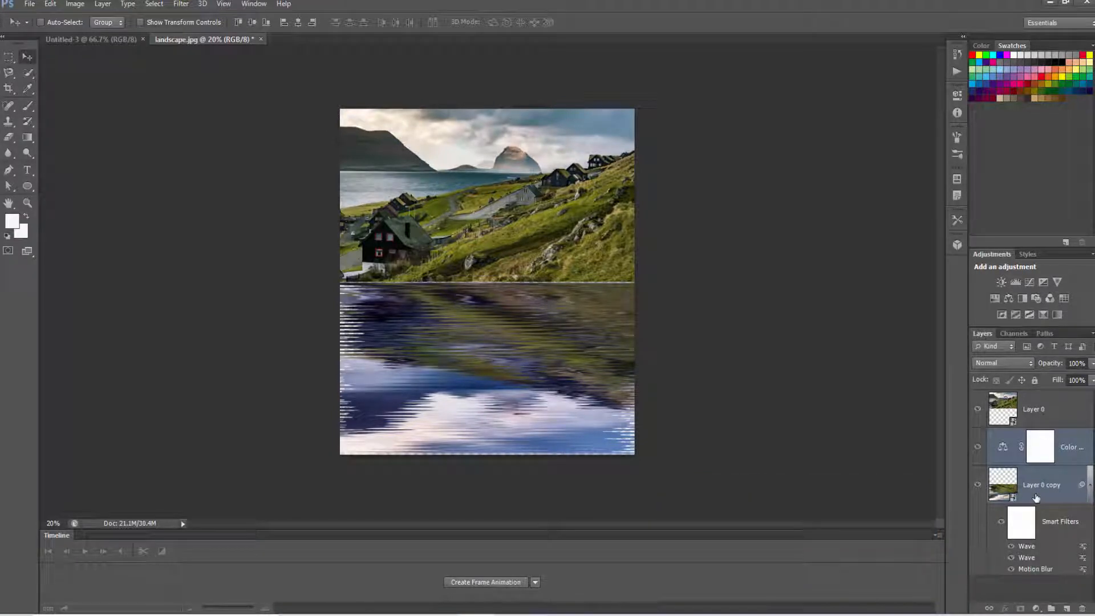
pyautogui.hotkey('ctrl', 'g')
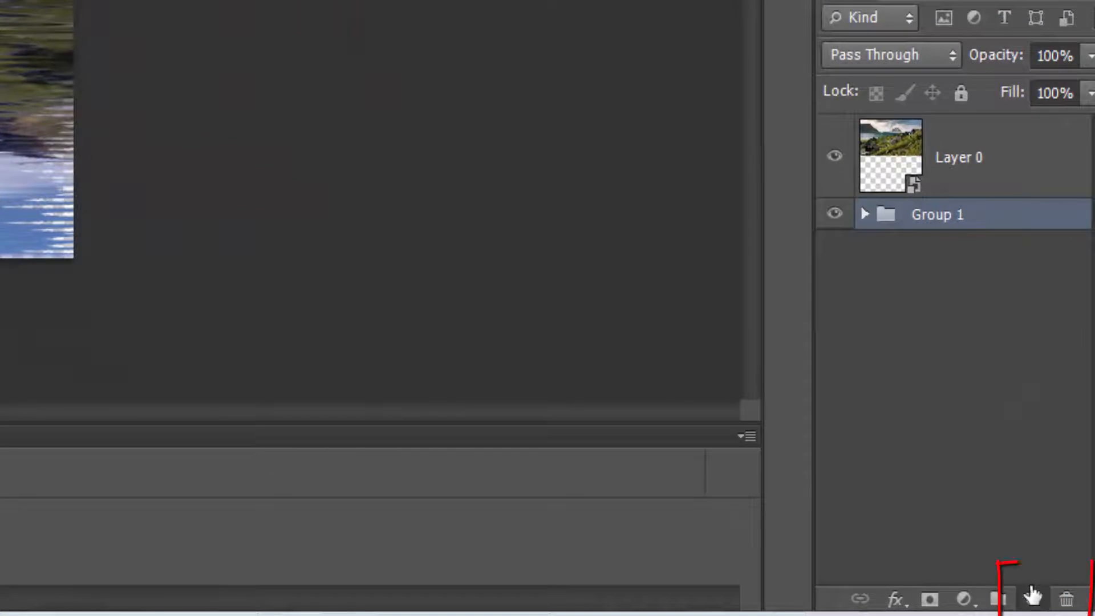
pyautogui.click(1032, 596)
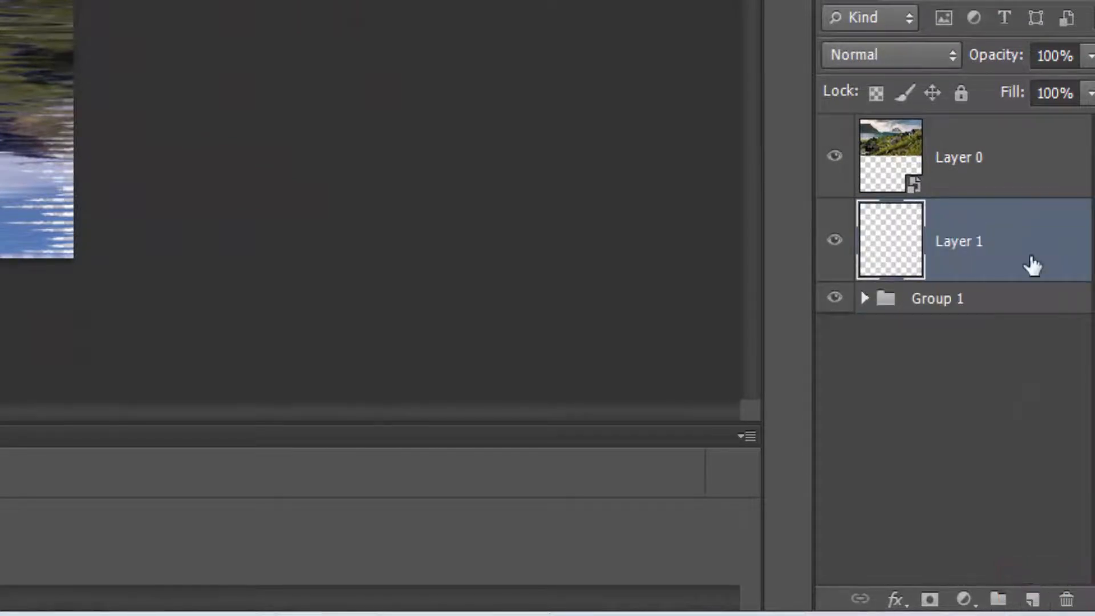
pyautogui.moveTo(1032, 267); pyautogui.dragTo(1028, 372)
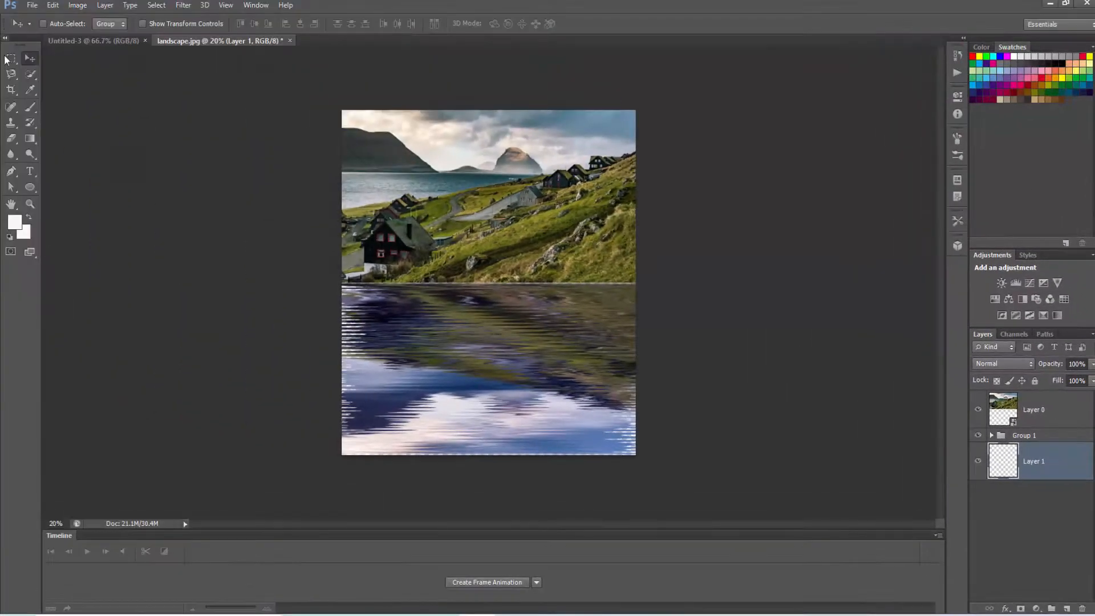
# Set the foreground color to near-black #1e0d0d and fill the new bottom layer with it
pyautogui.click(15, 221)
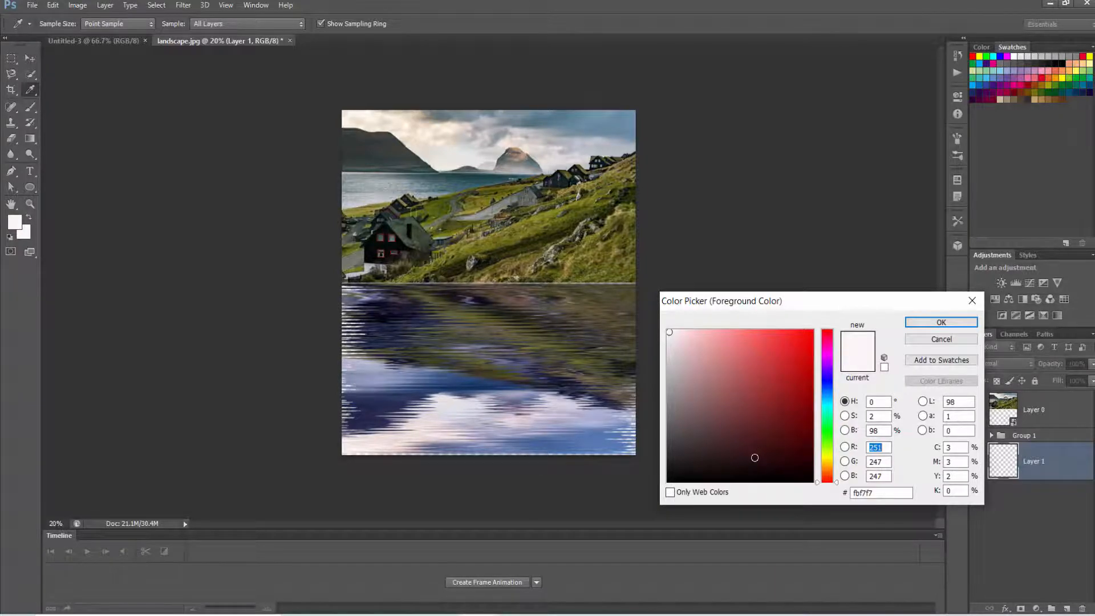
pyautogui.click(747, 464)
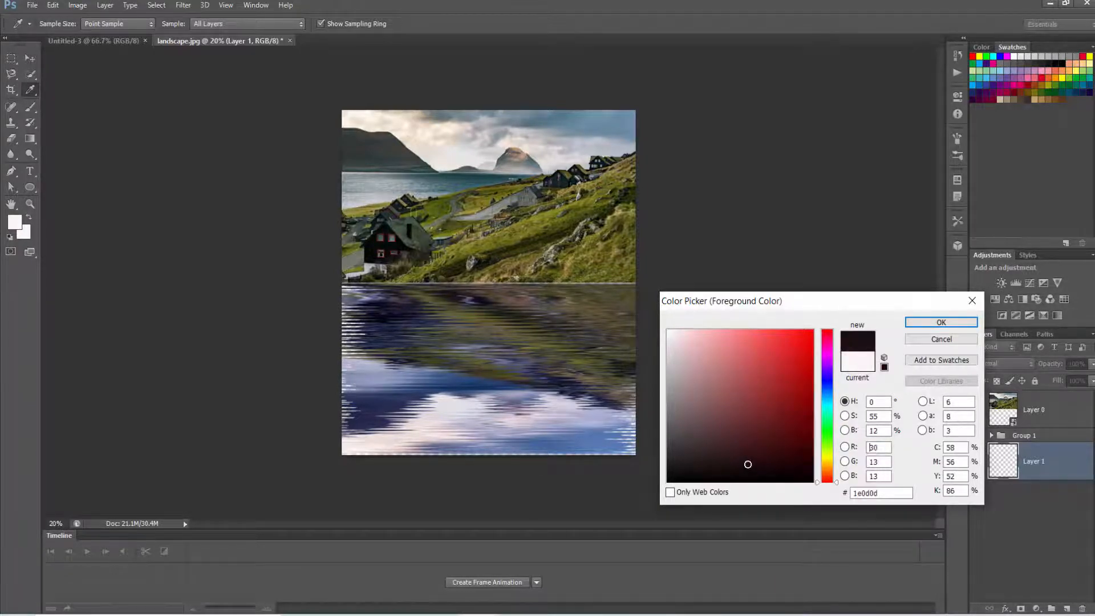
pyautogui.click(950, 323)
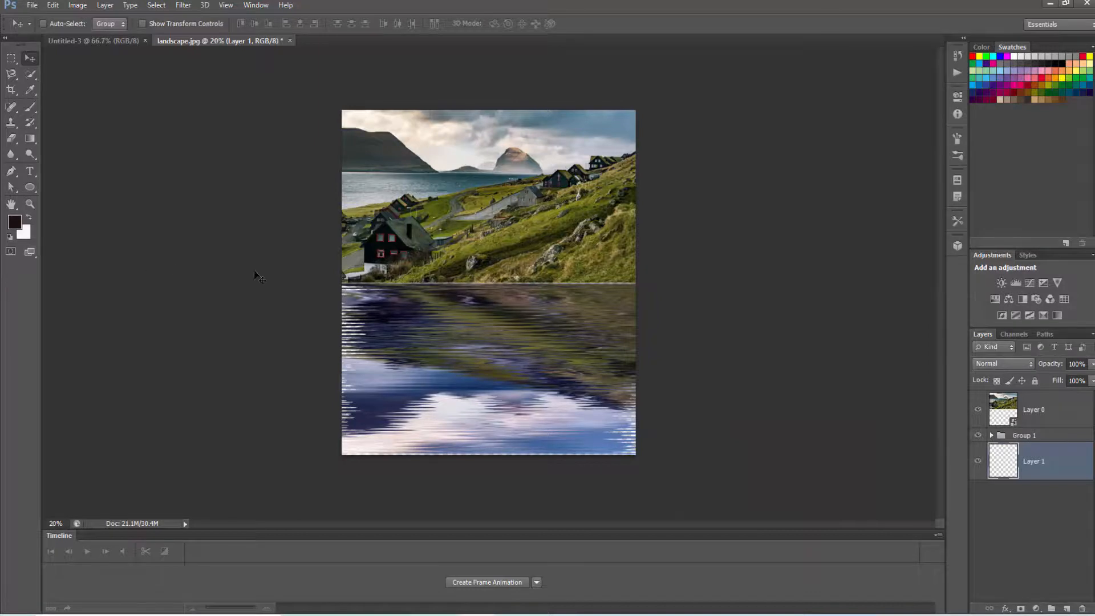
pyautogui.press('u')
pyautogui.hotkey('alt', 'Delete')
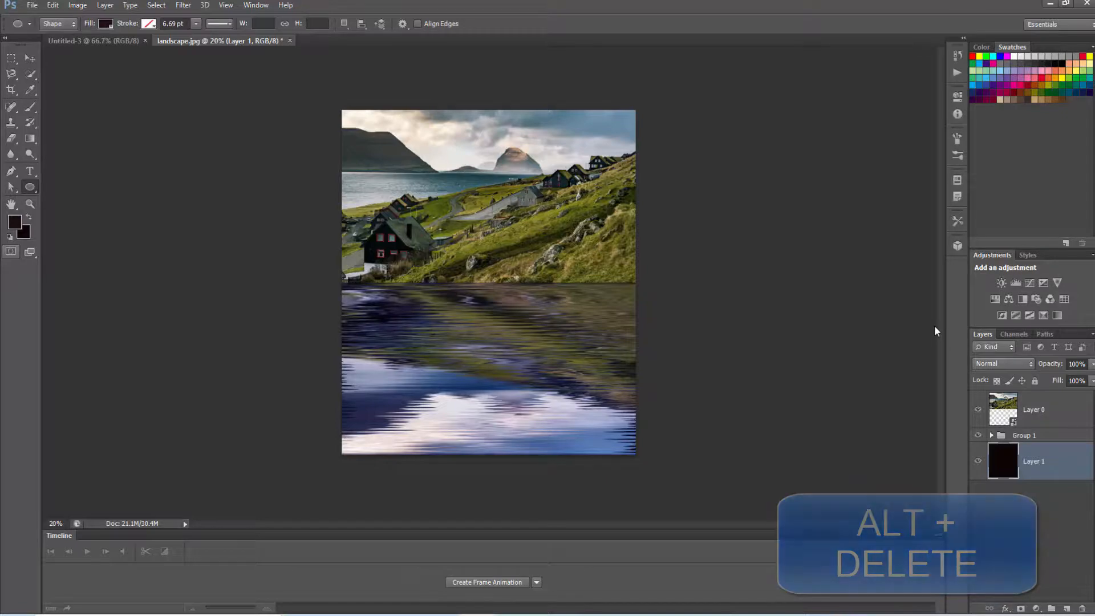
pyautogui.hotkey('ctrl', '+')
pyautogui.hotkey('ctrl', '+')
pyautogui.hotkey('ctrl', '+')
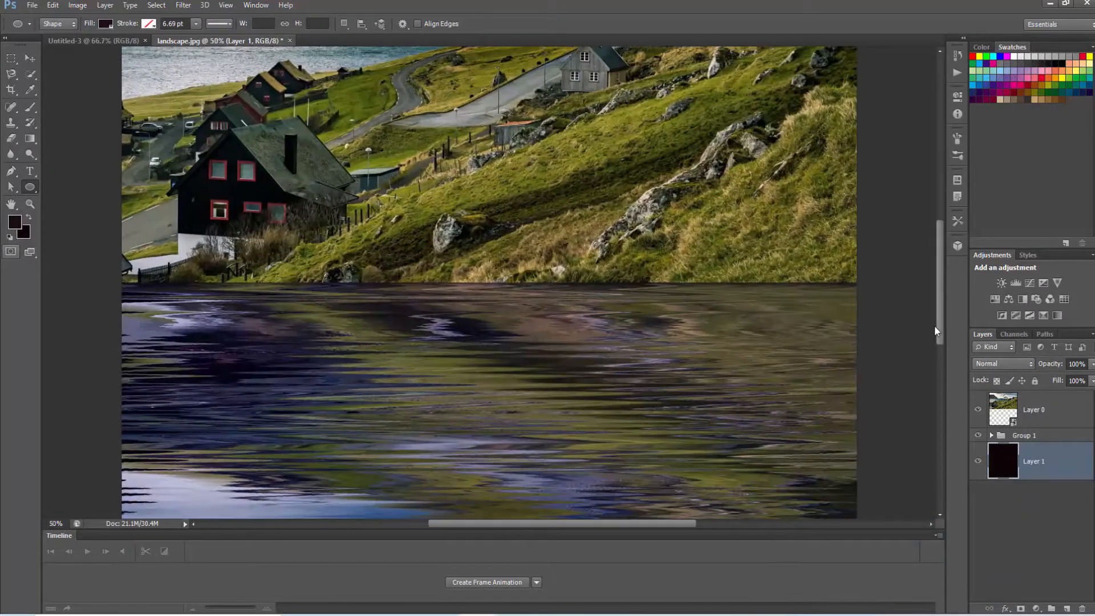
pyautogui.hotkey('ctrl', '+')
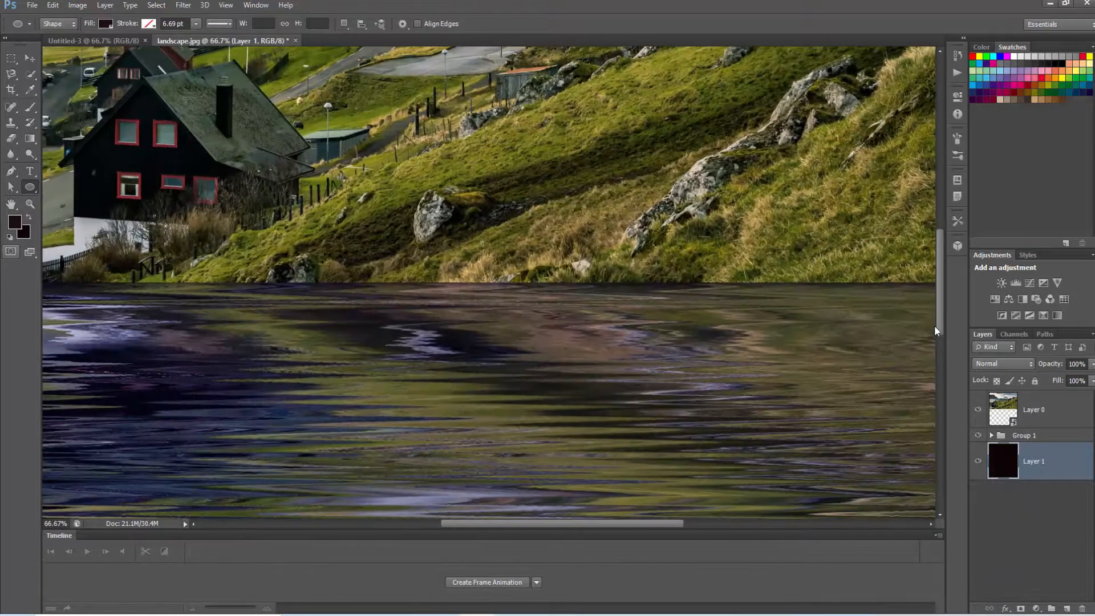